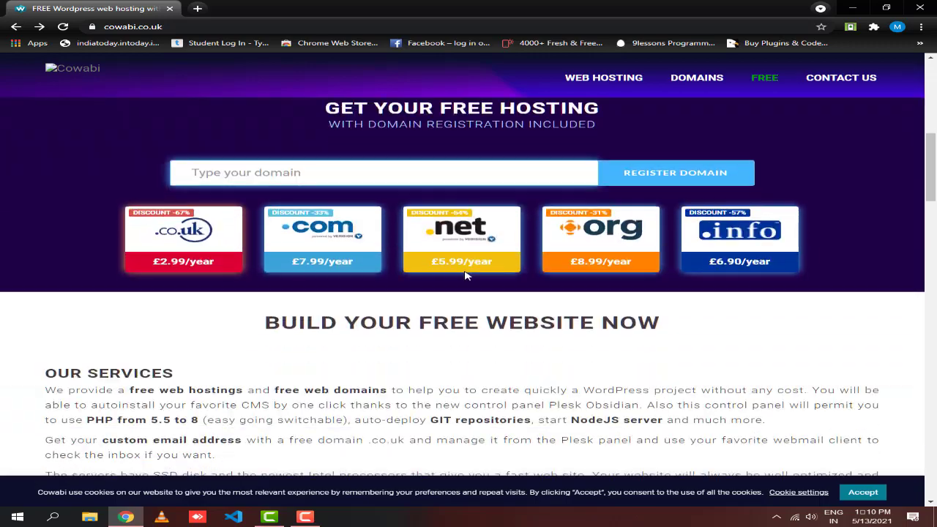
scroll(469, 294, down, 2)
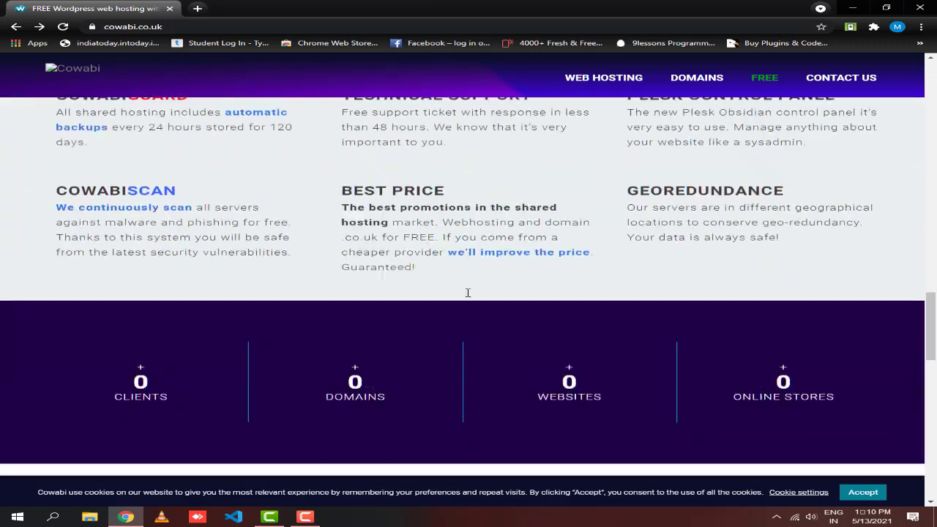
- Look over the free SSD web hosting offer and its .co.uk/.uk domains, then start the free hosting order
scroll(461, 300, up, 10)
scroll(460, 306, up, 15)
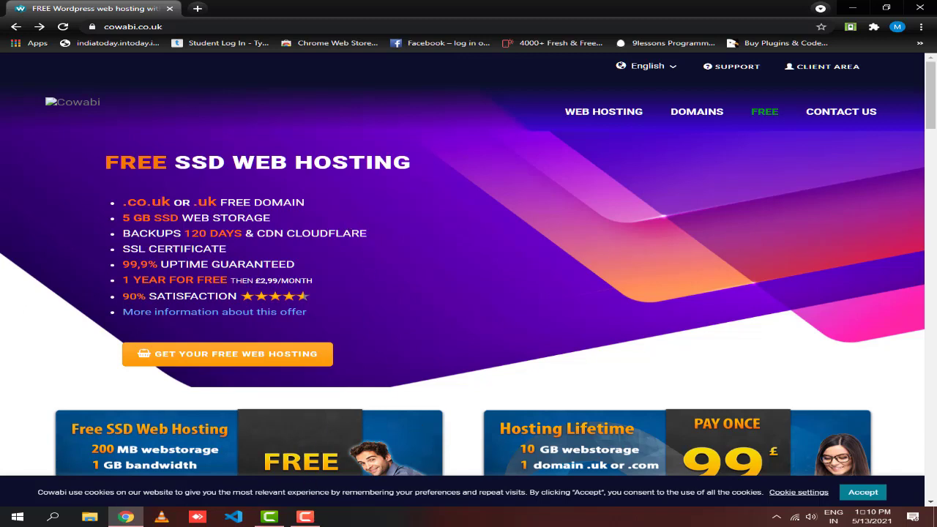
click(305, 517)
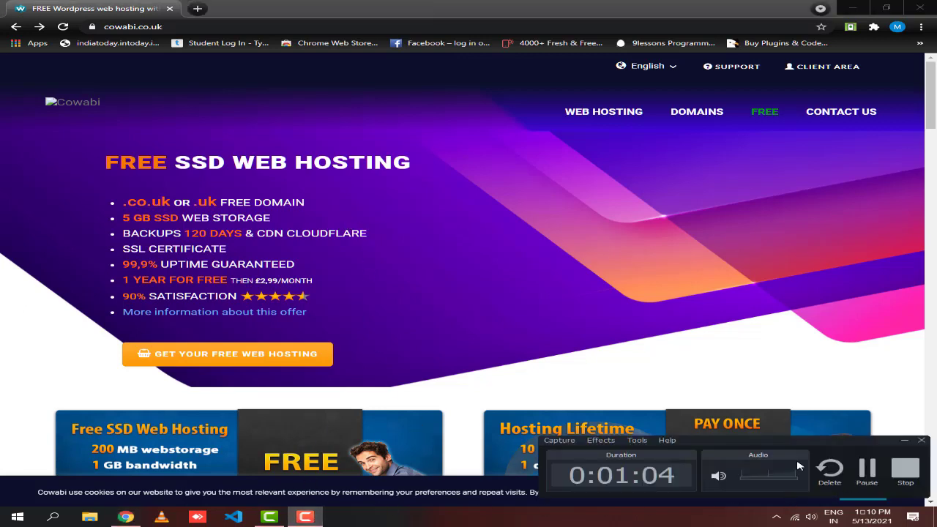
click(862, 477)
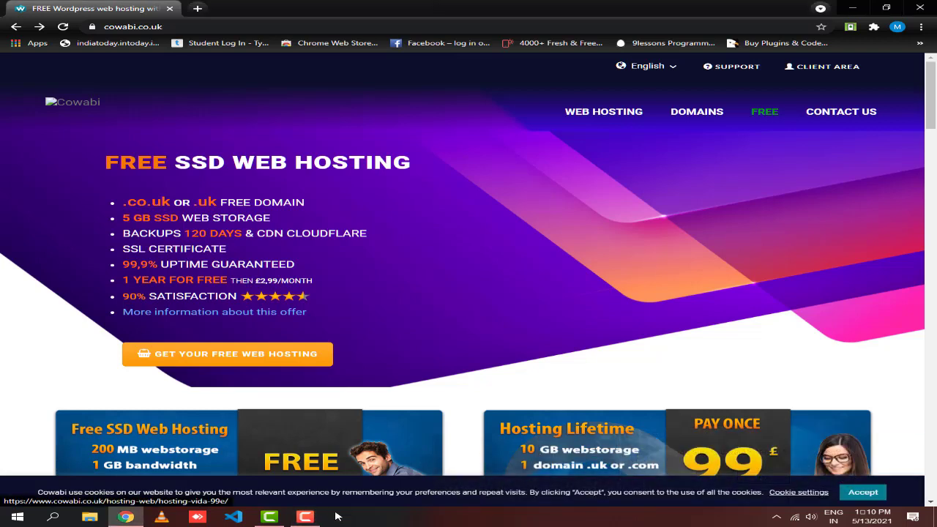
click(867, 470)
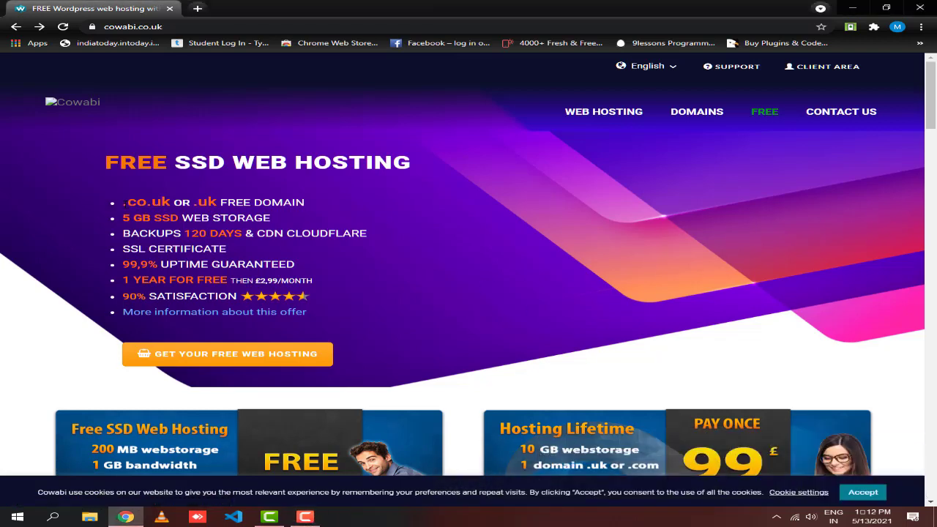
drag(126, 203, 230, 203)
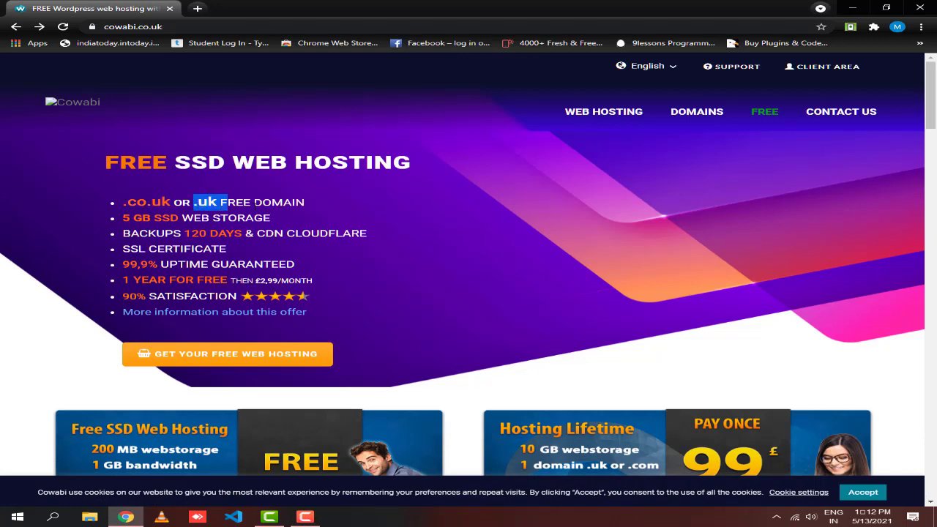
click(303, 201)
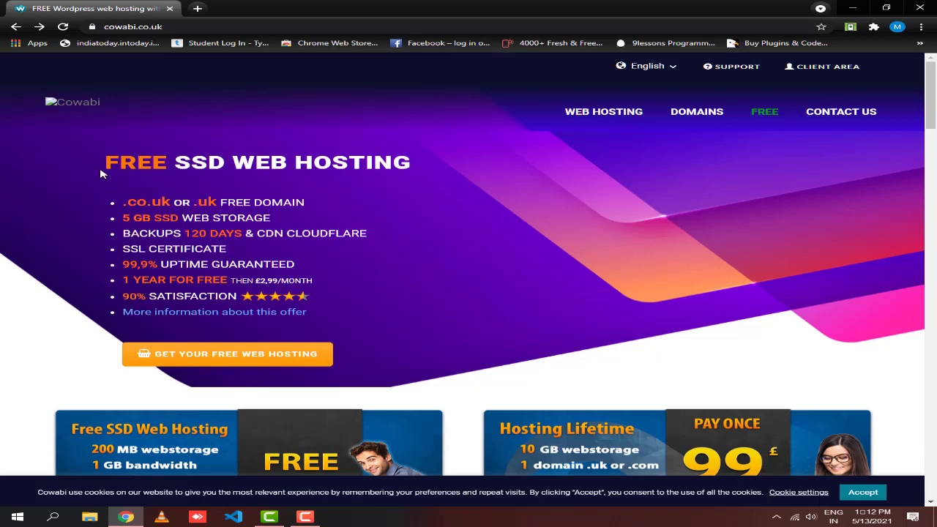
drag(101, 174, 403, 184)
click(397, 211)
scroll(392, 220, down, 3)
scroll(395, 307, down, 3)
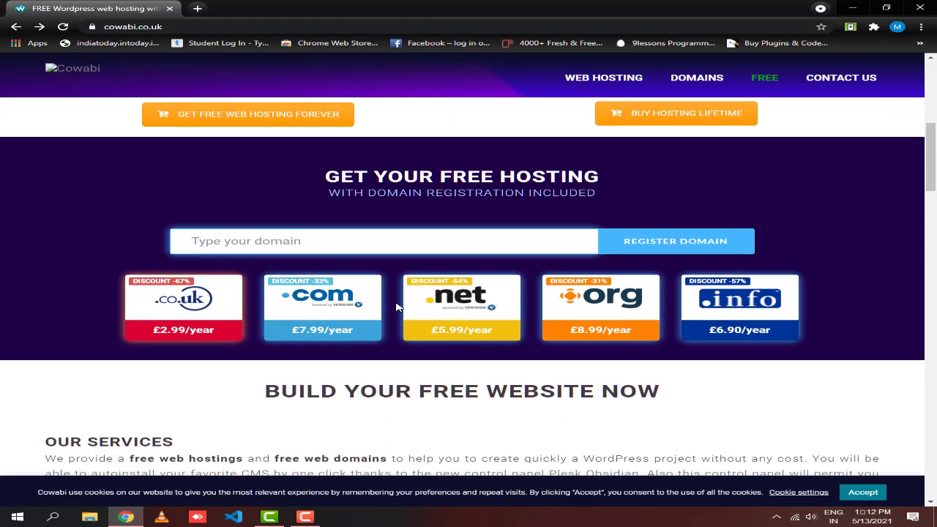
scroll(395, 306, up, 6)
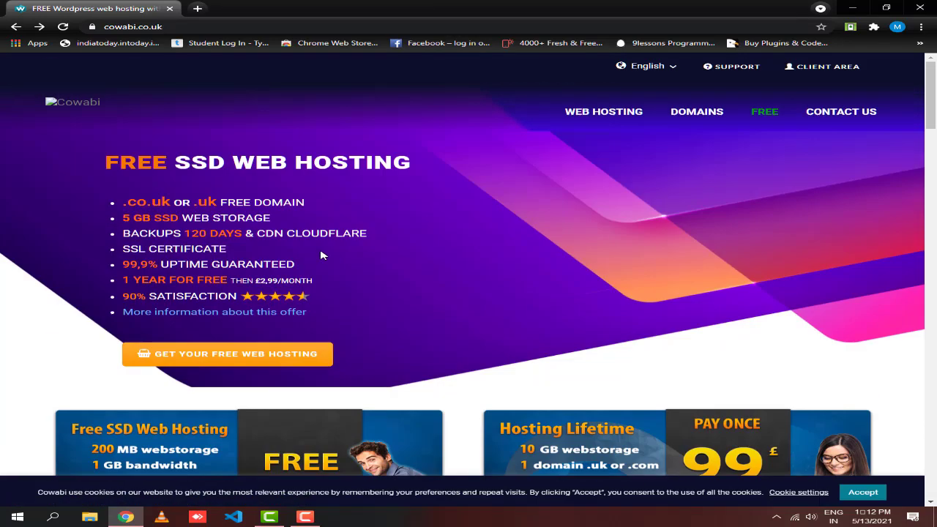
click(254, 360)
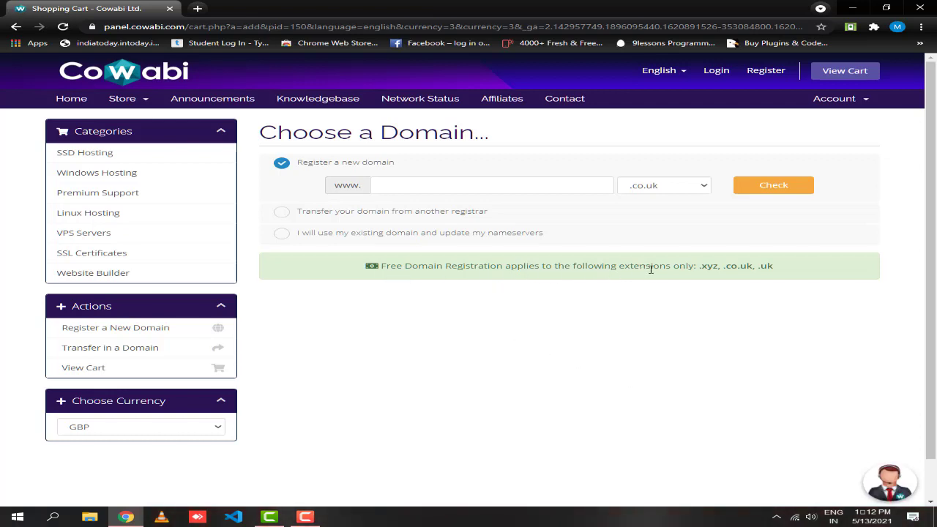
- Search for the domain digitalcoder with the .xyz extension to check its availability
drag(784, 269, 705, 279)
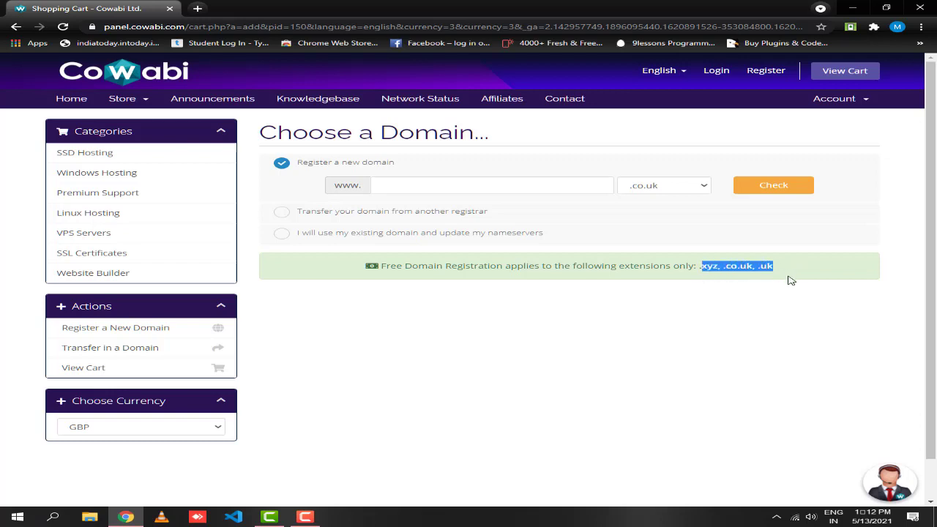
click(407, 337)
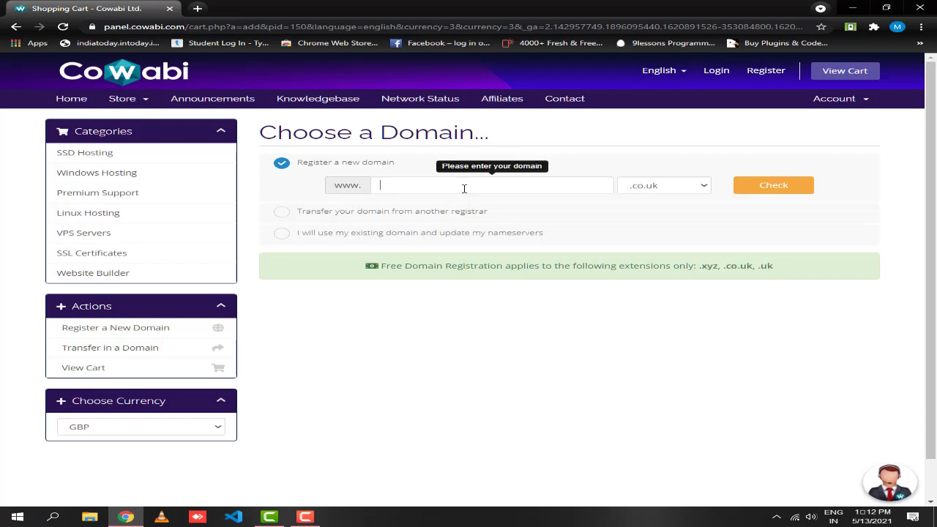
text(di)
text(ginow)
key(ctrl+a)
text(digitalcoderno)
click(691, 190)
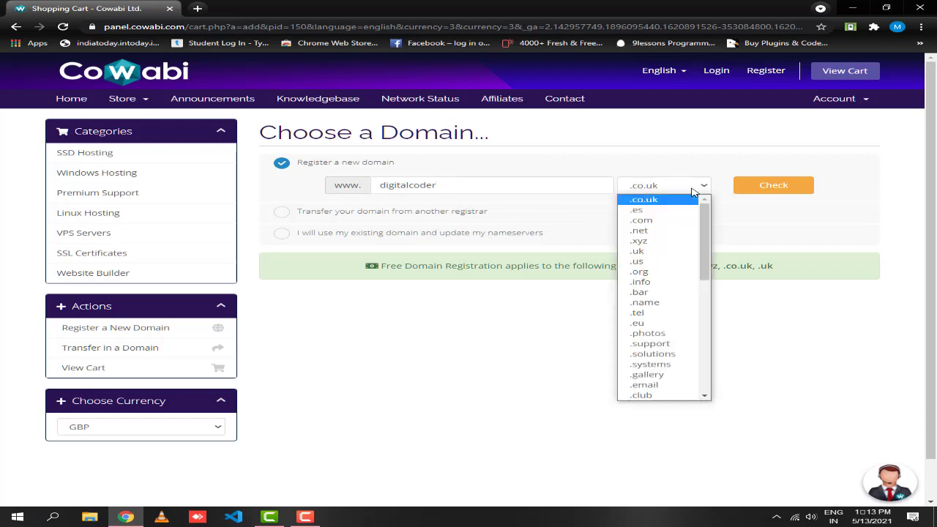
click(679, 240)
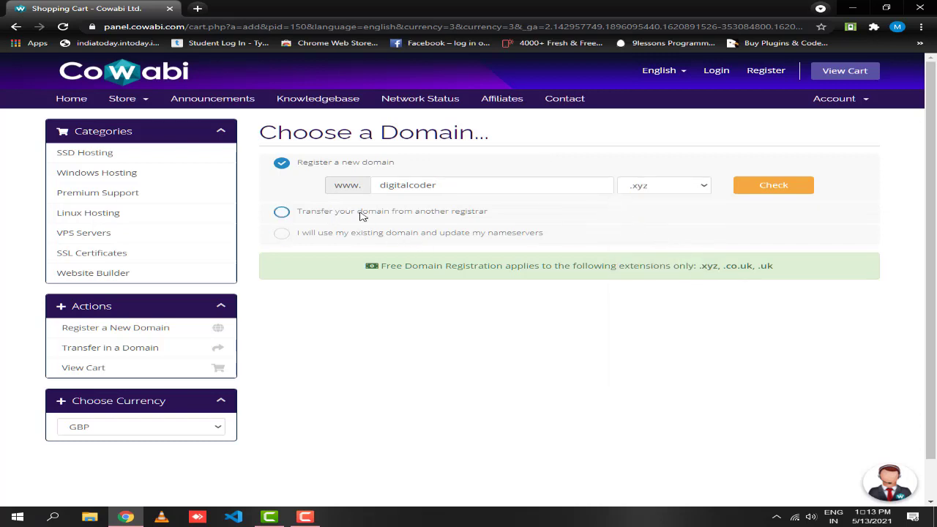
click(785, 189)
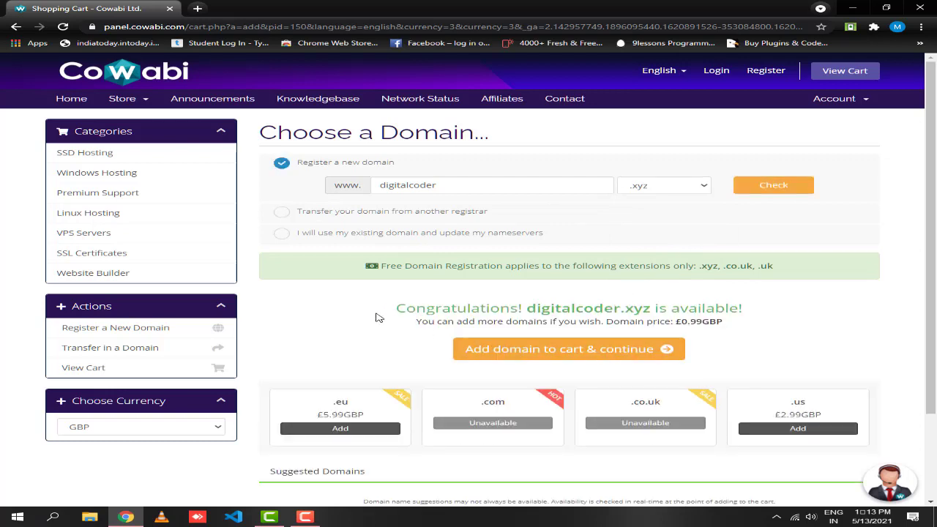
- Confirm digitalcoder.xyz is available and add it to the cart
drag(388, 311, 732, 326)
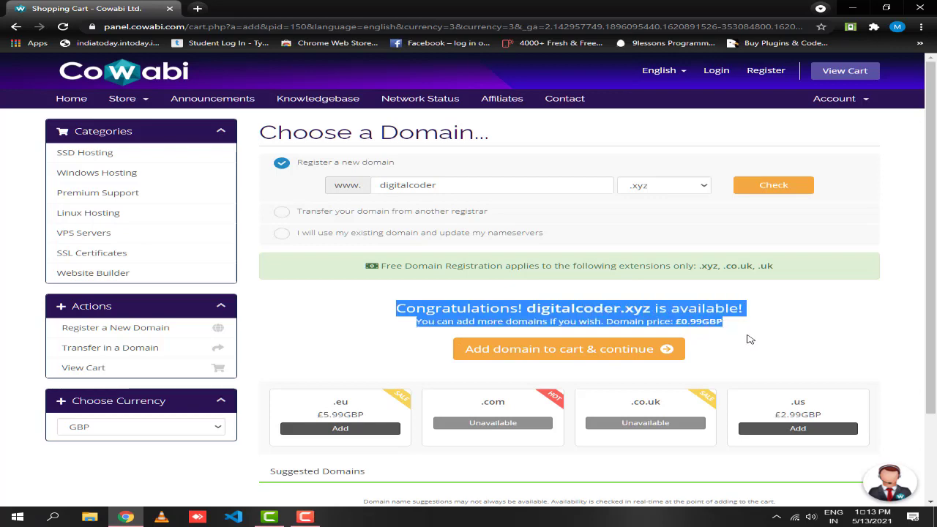
click(748, 341)
scroll(548, 388, down, 1)
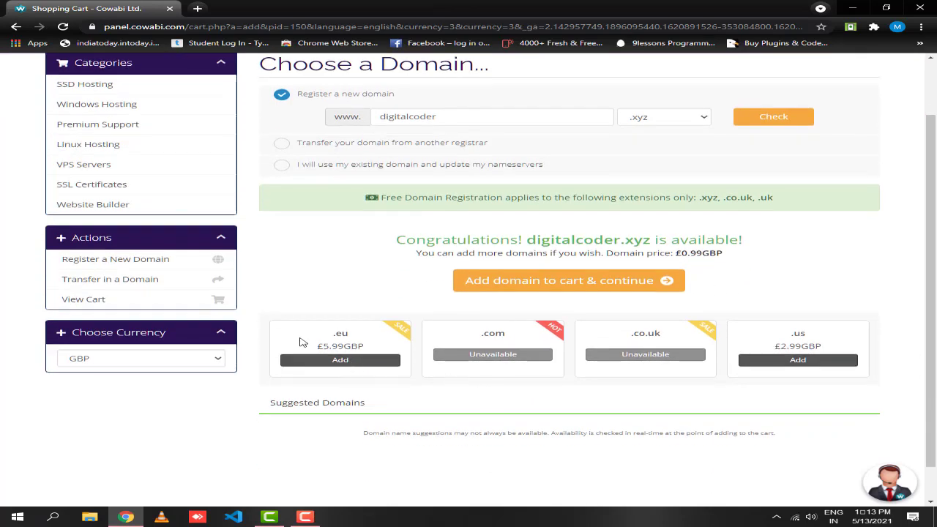
scroll(303, 343, up, 1)
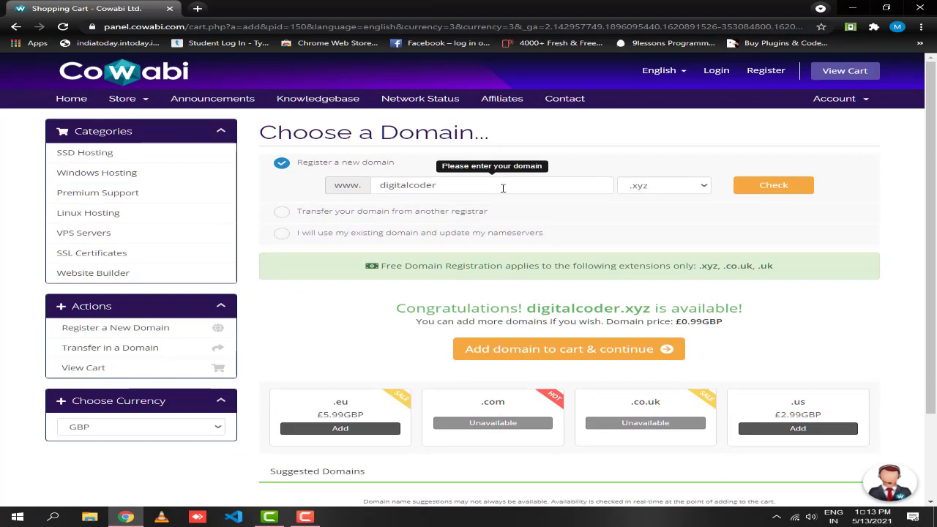
click(613, 357)
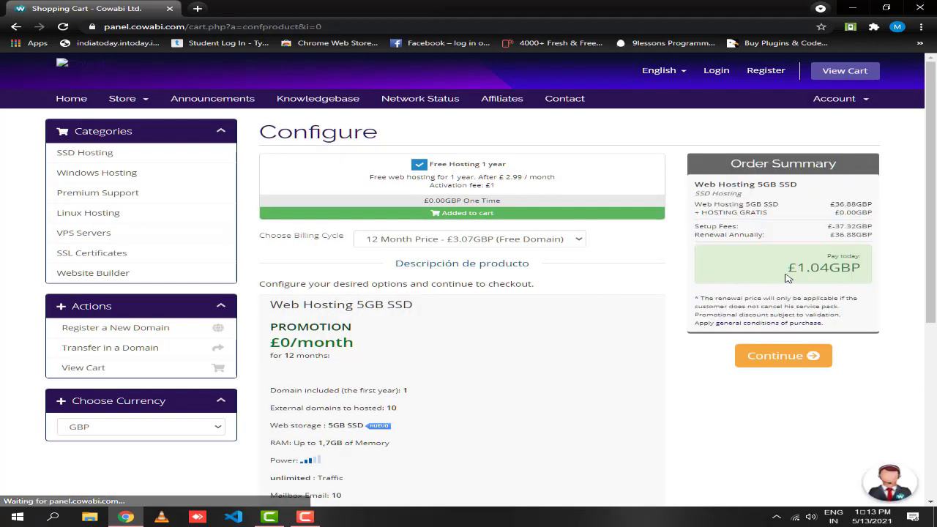
- Review the £1.04GBP due today, the product title and the promotion on the Configure page
drag(754, 272, 867, 271)
click(671, 275)
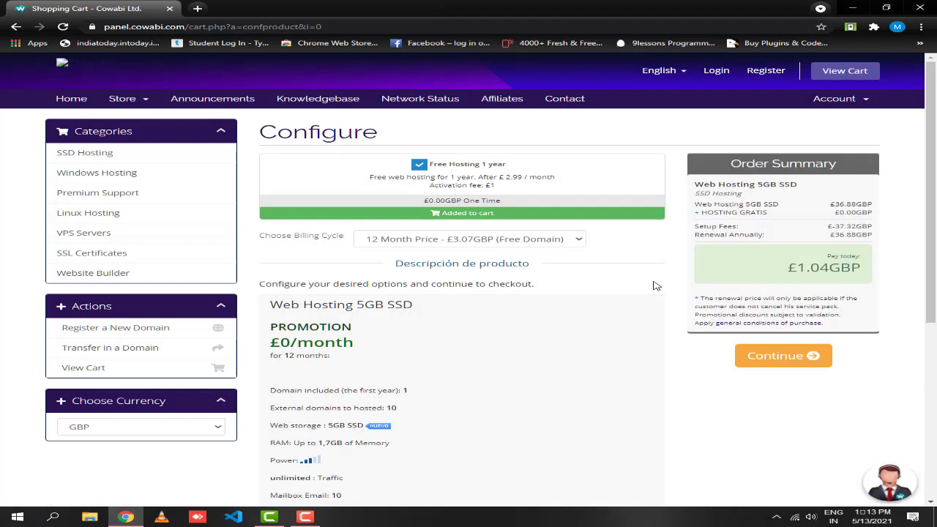
scroll(422, 345, down, 4)
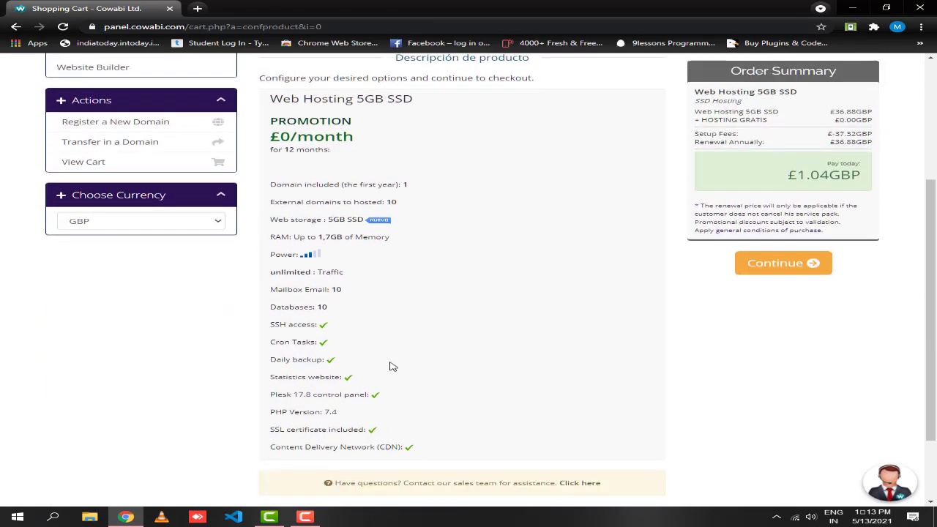
scroll(416, 376, up, 2)
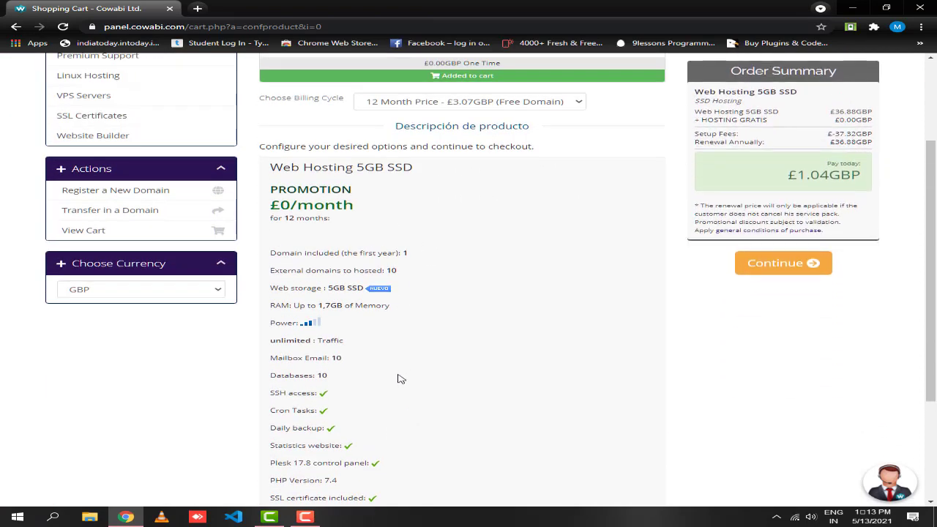
scroll(399, 372, up, 1)
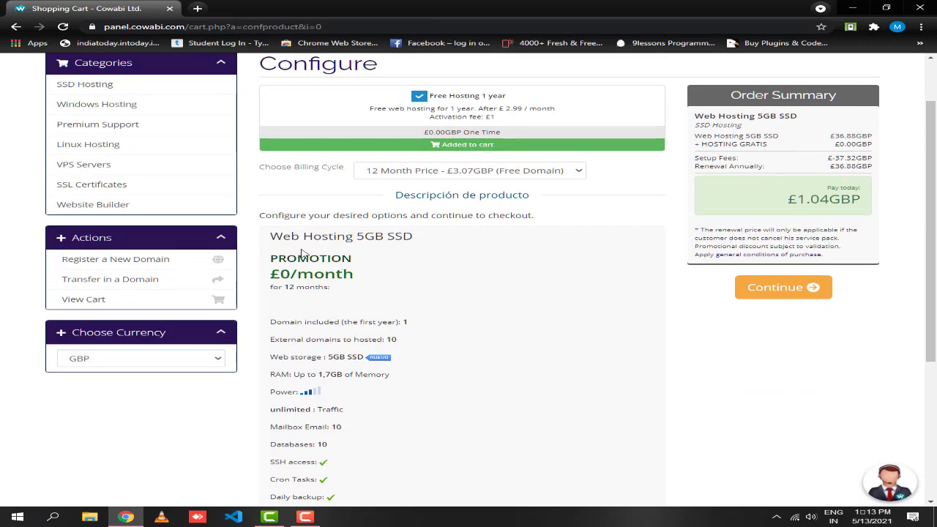
drag(271, 236, 414, 245)
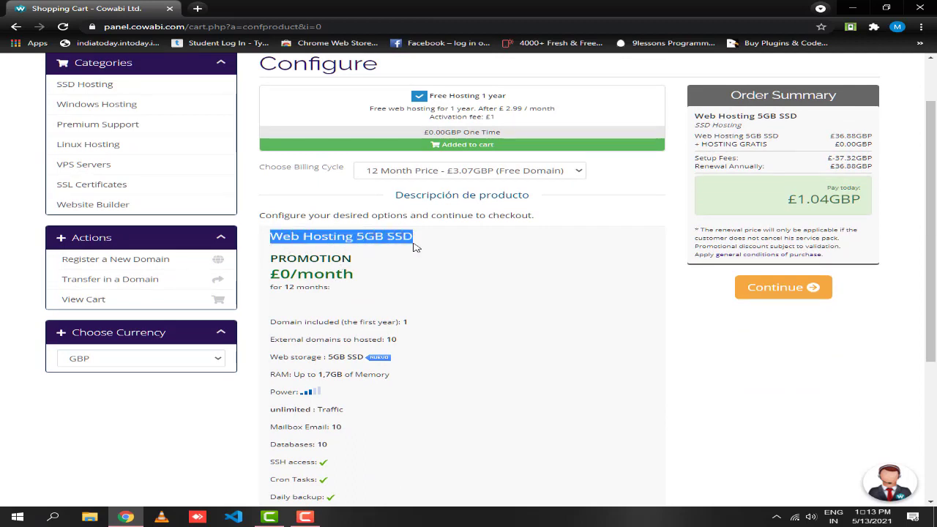
click(388, 292)
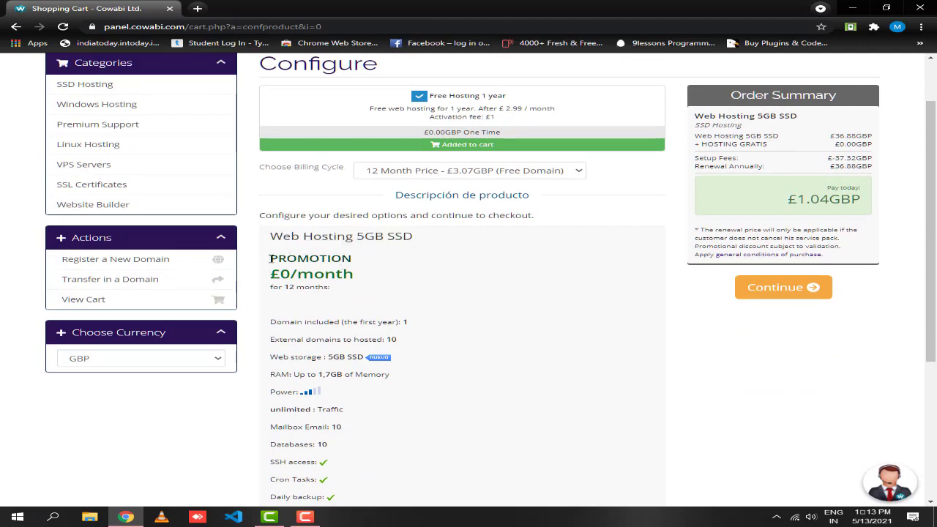
drag(270, 257, 354, 278)
click(337, 287)
- Check the plan's storage features, keep the 12 Month billing cycle and continue
scroll(358, 289, down, 1)
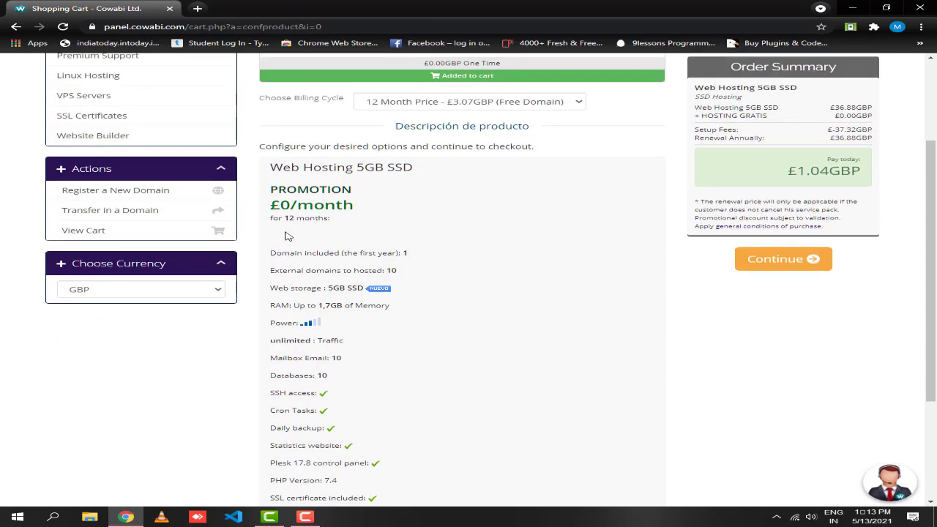
scroll(289, 234, down, 2)
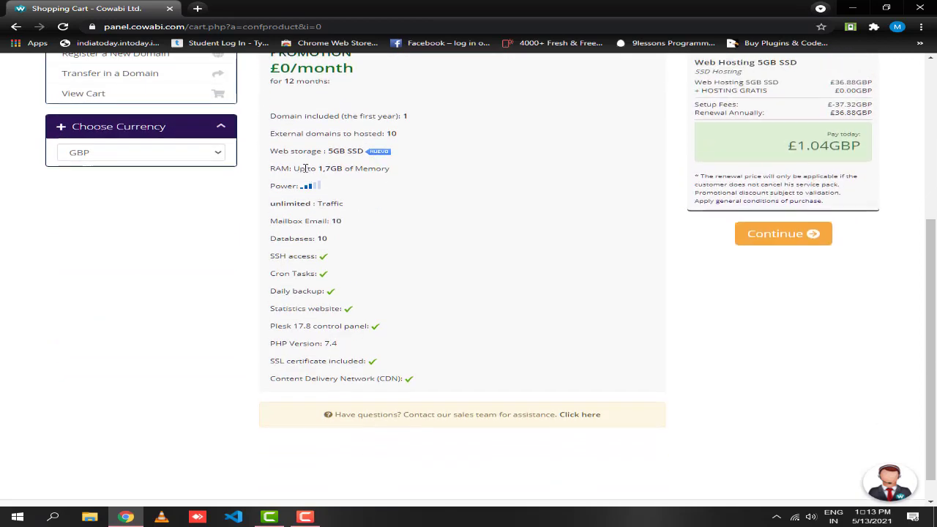
drag(320, 187, 456, 387)
click(456, 386)
scroll(590, 328, down, 1)
scroll(576, 331, up, 4)
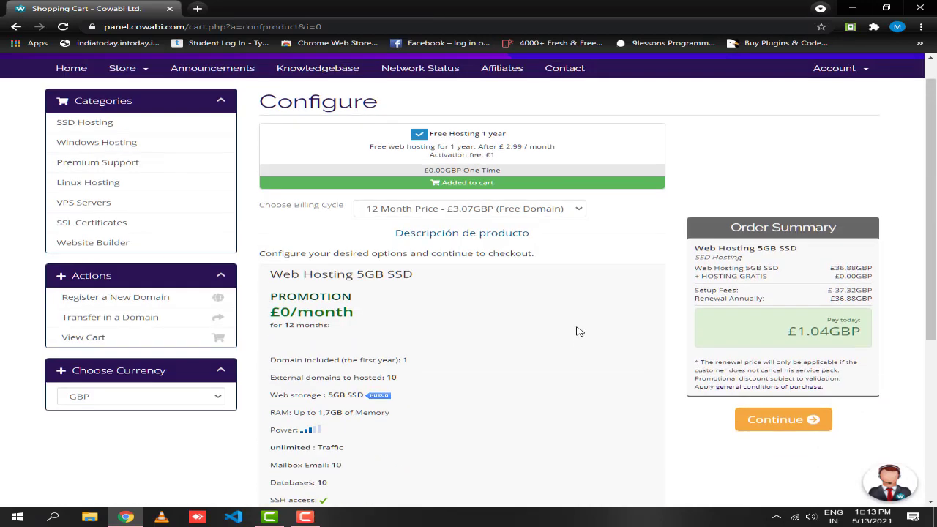
scroll(575, 331, up, 1)
click(551, 240)
click(547, 244)
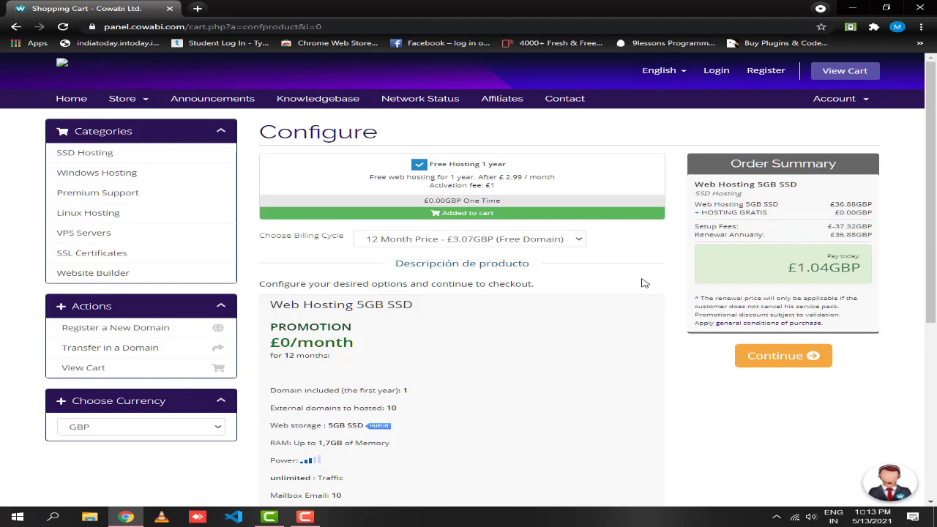
click(797, 363)
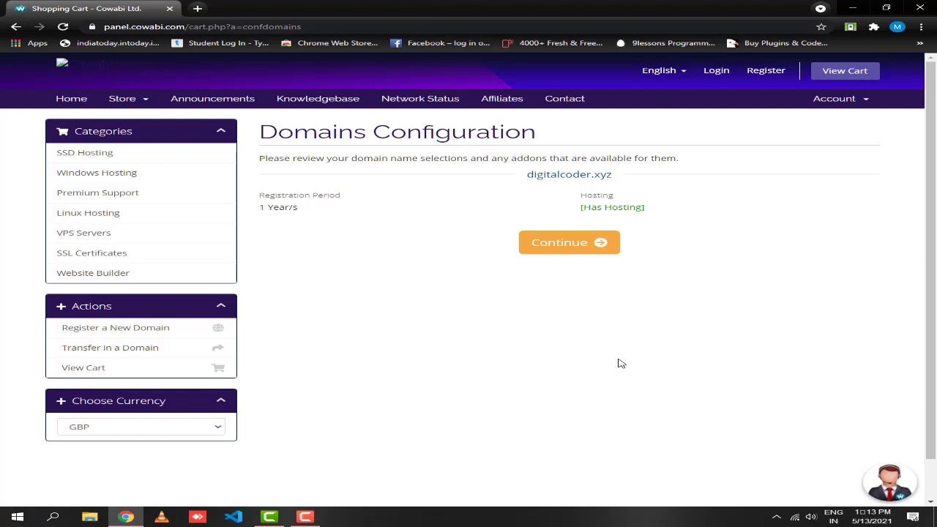
- Move to the cart and review the hosting plan, domain registration, Estimate Taxes and promo code sections
click(578, 244)
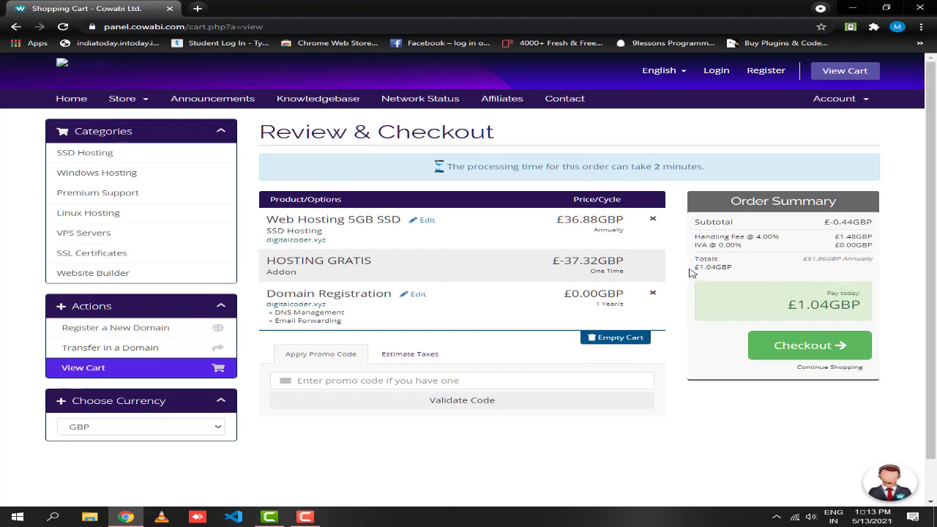
scroll(422, 243, down, 1)
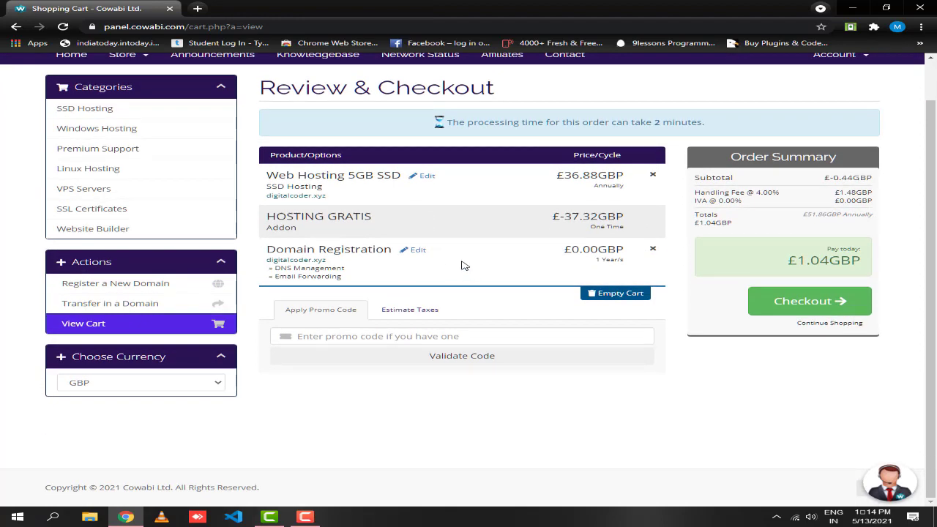
drag(343, 263, 265, 264)
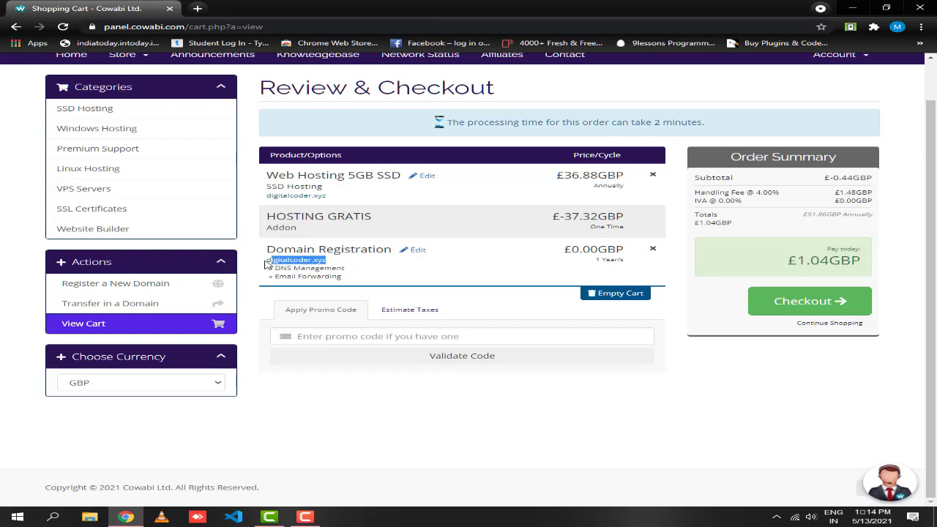
click(265, 246)
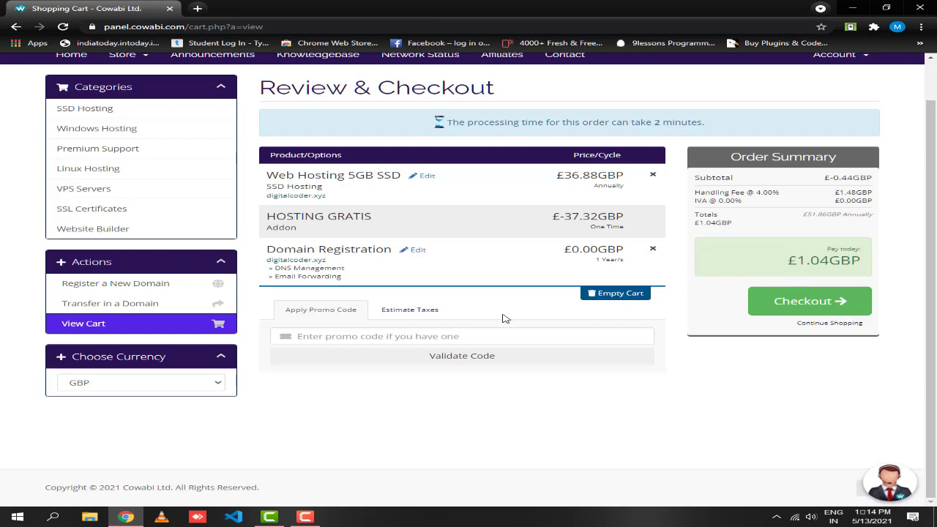
click(411, 318)
click(333, 310)
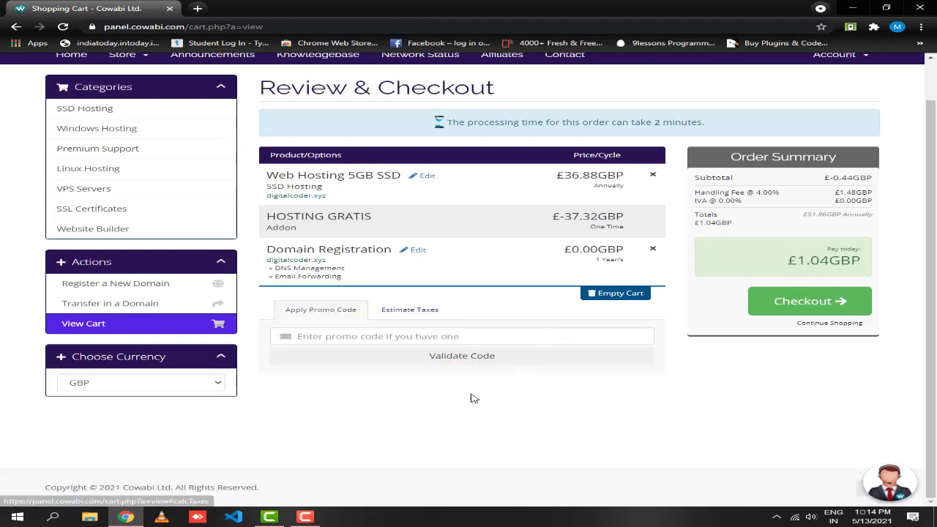
scroll(512, 223, up, 1)
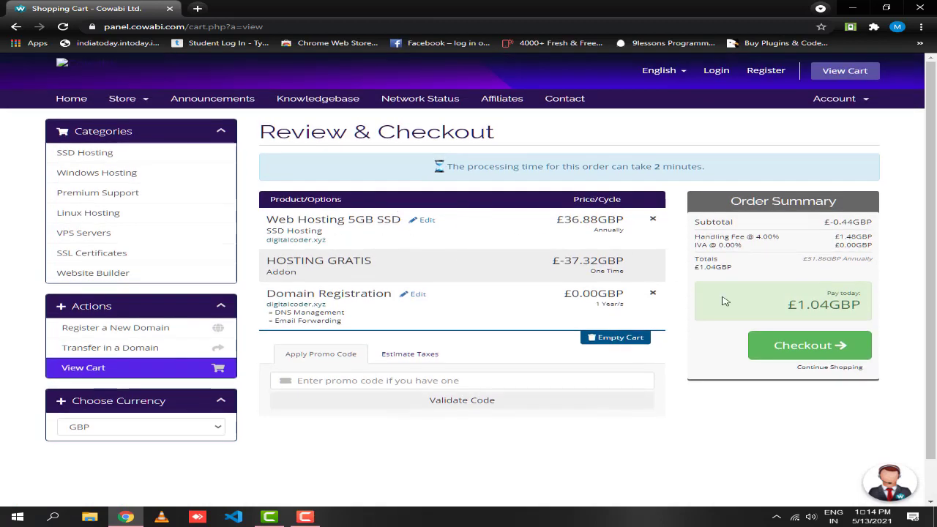
- Go to checkout and bring up the account and billing detail fields
click(806, 355)
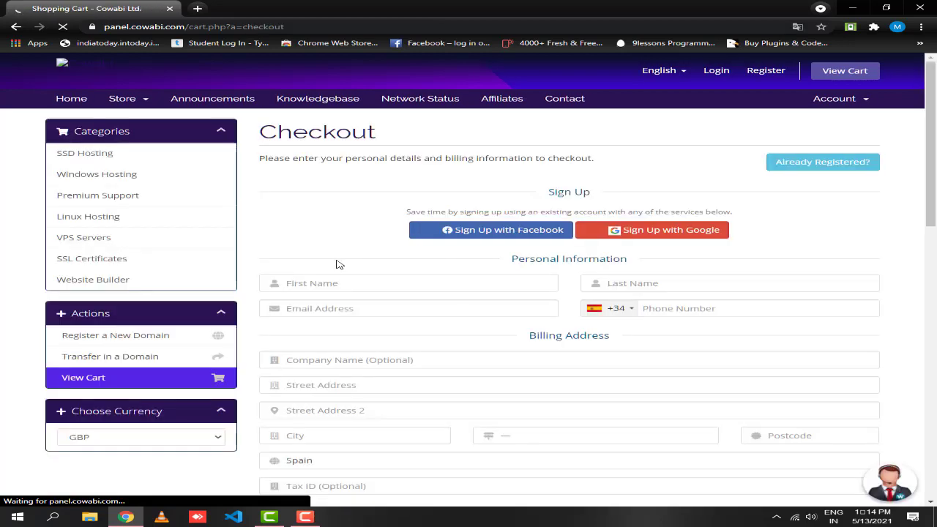
scroll(337, 262, down, 1)
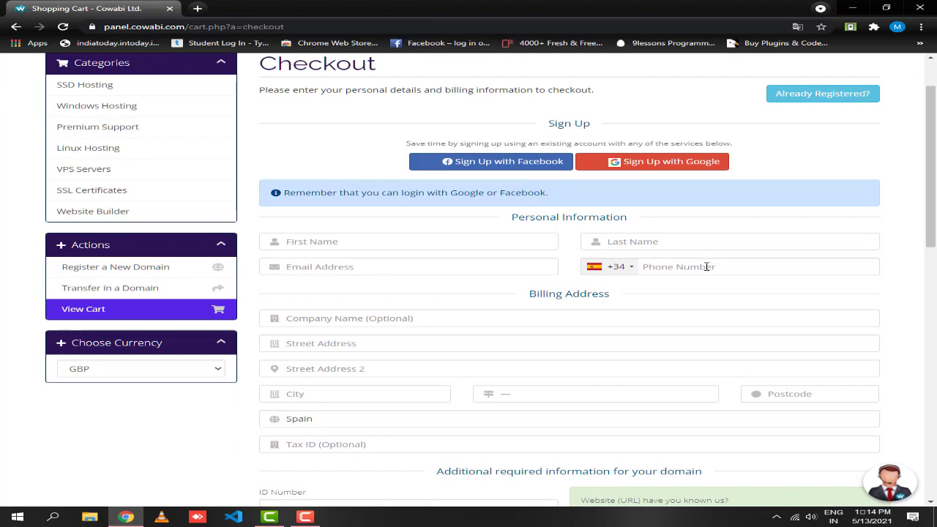
scroll(479, 278, down, 1)
click(439, 249)
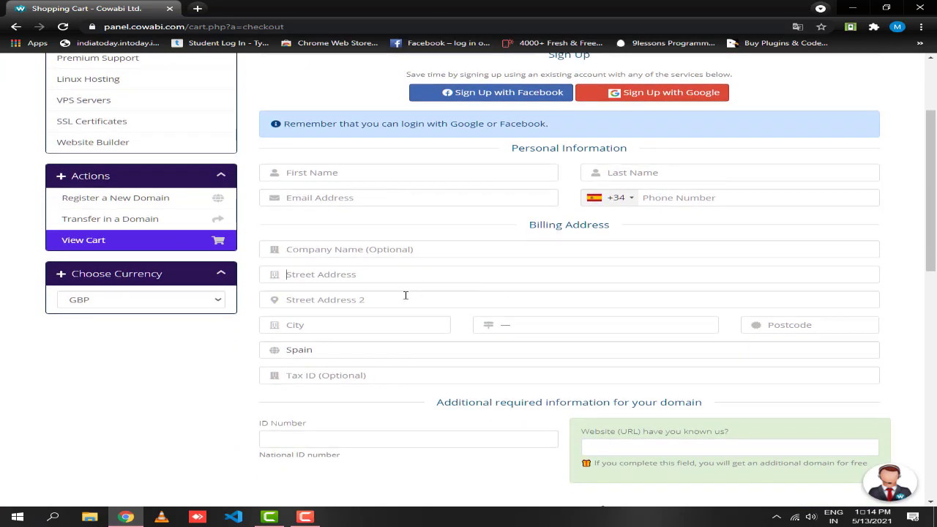
scroll(582, 402, down, 8)
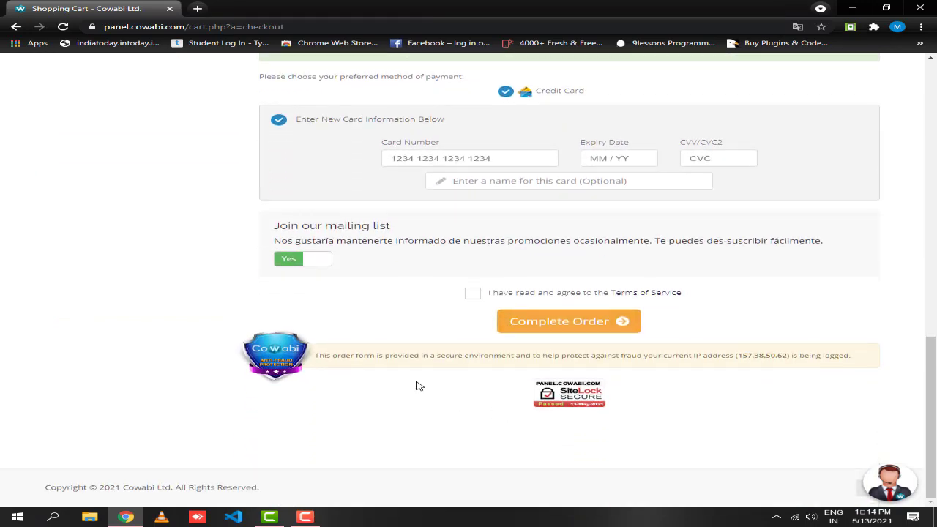
scroll(414, 385, up, 15)
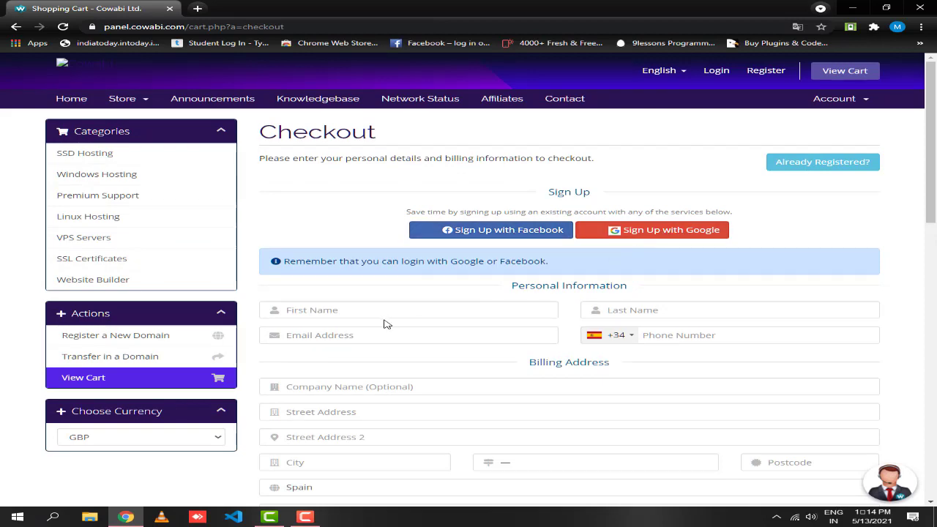
scroll(377, 314, down, 1)
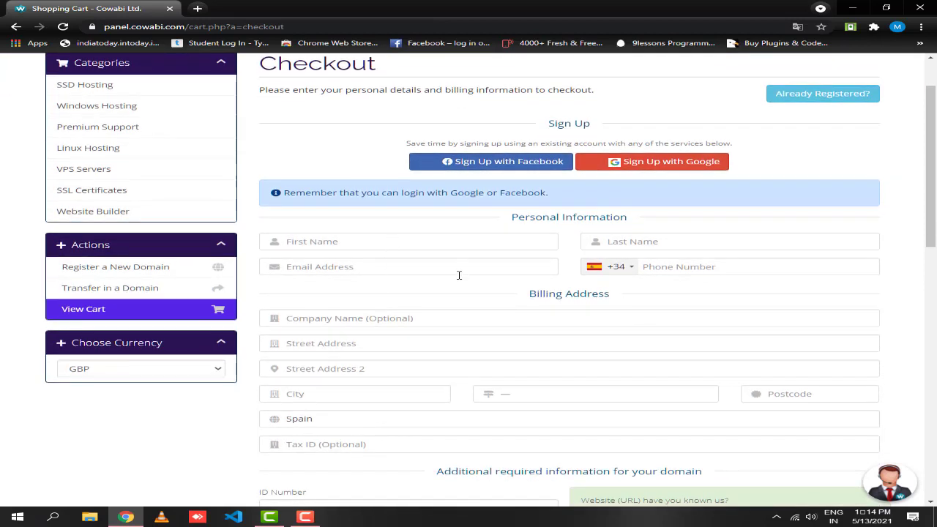
scroll(458, 275, down, 1)
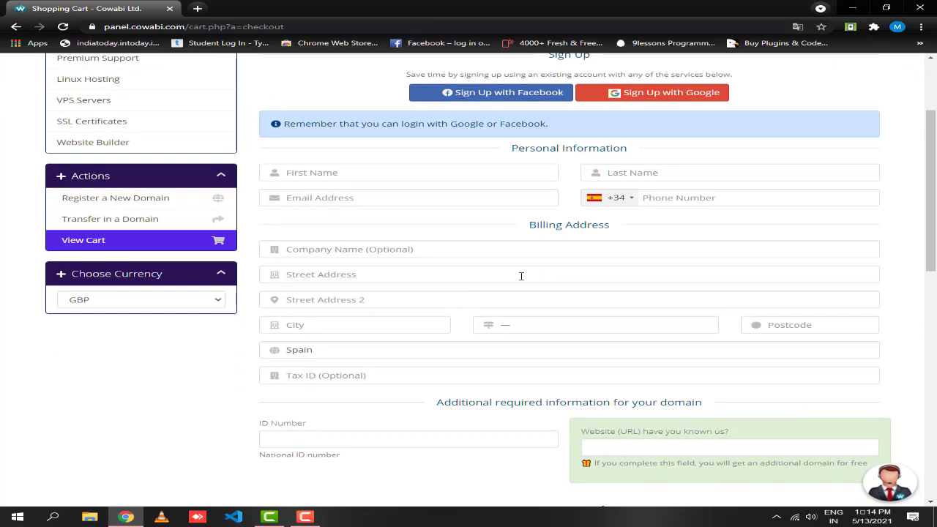
- Enter the customer's first name, last name and e-mail address
text(di)
text(cod)
text(vik)
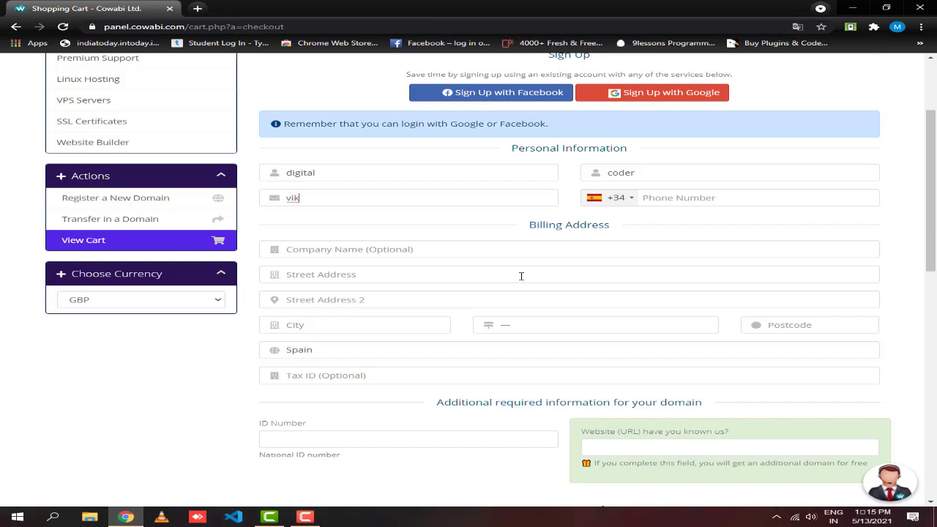
key(BackSpace)
key(BackSpace)
key(Tab)
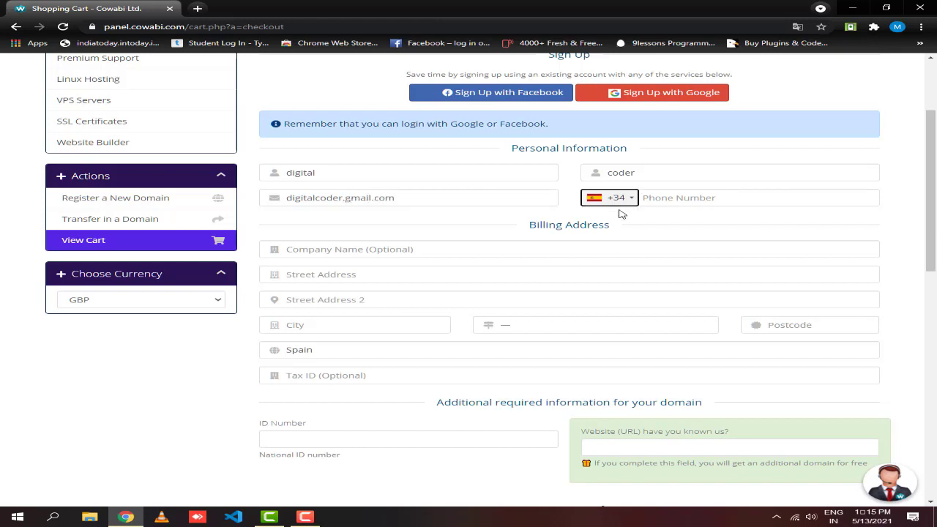
- Browse the list of phone country codes
click(624, 199)
scroll(638, 268, down, 2)
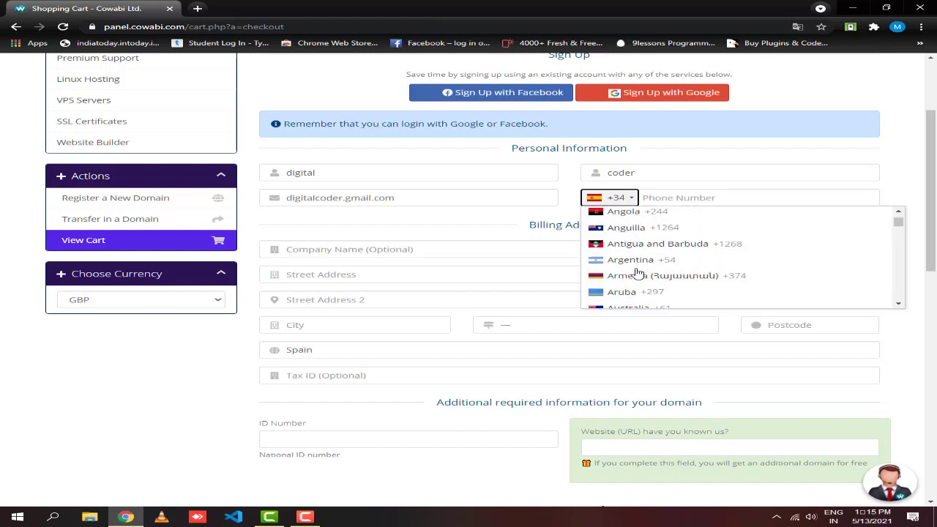
scroll(638, 268, up, 2)
scroll(639, 269, down, 6)
scroll(641, 269, down, 10)
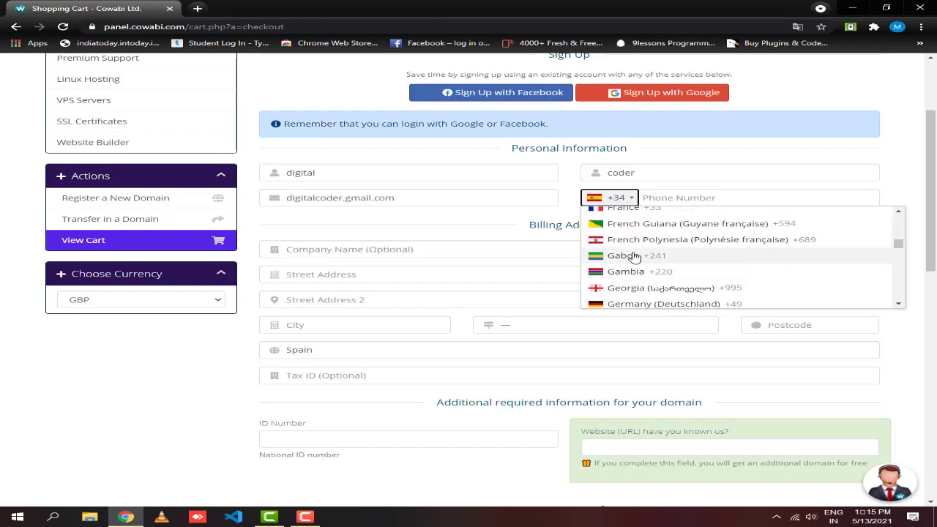
scroll(638, 268, down, 5)
scroll(636, 268, up, 2)
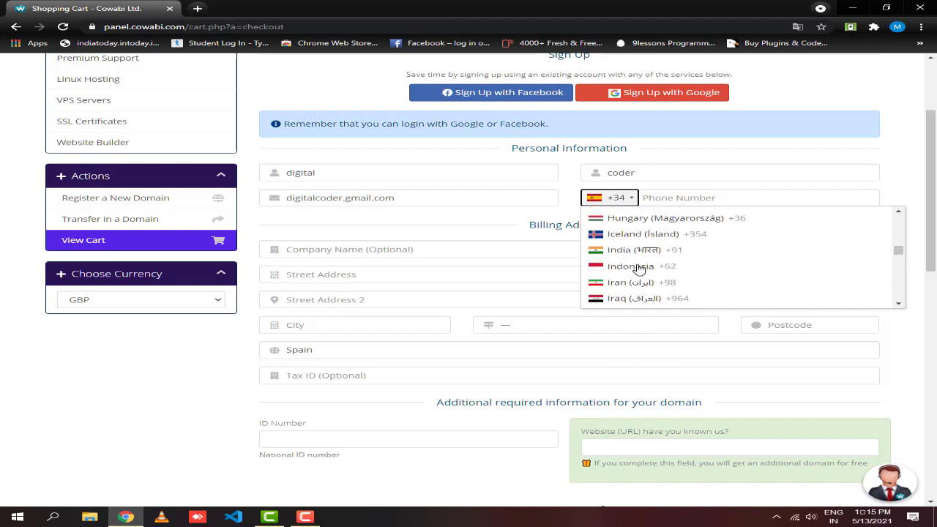
- Choose the +91 phone code and fill in the phone number, company name, street address and city
click(637, 246)
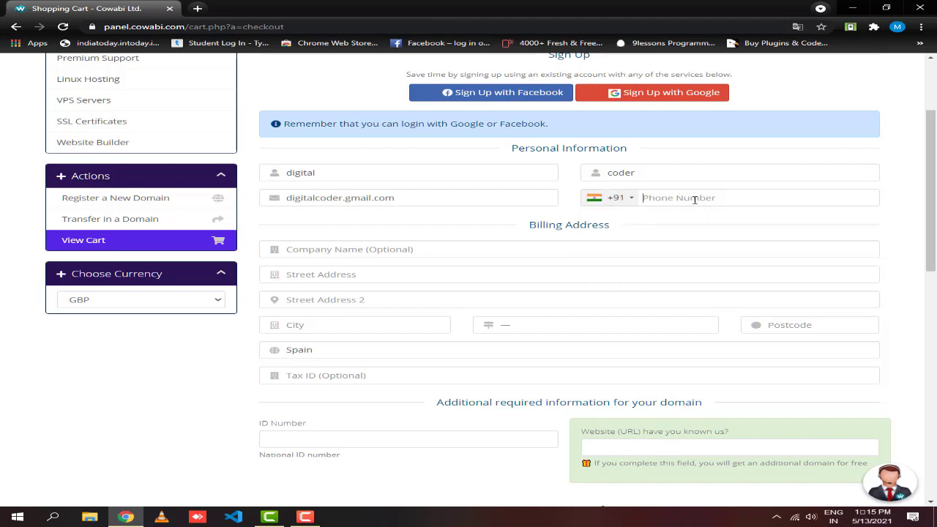
click(533, 253)
text(digit)
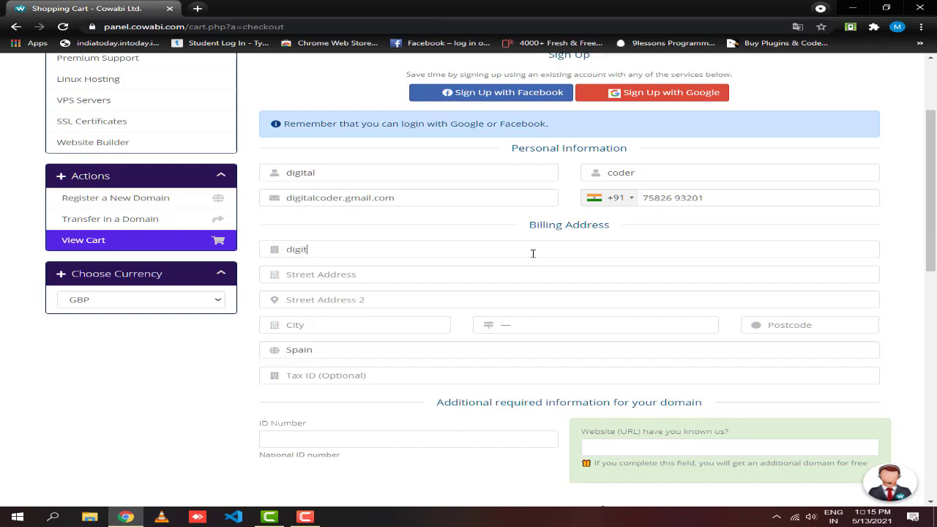
text(alcoder)
key(Tab)
text(noida)
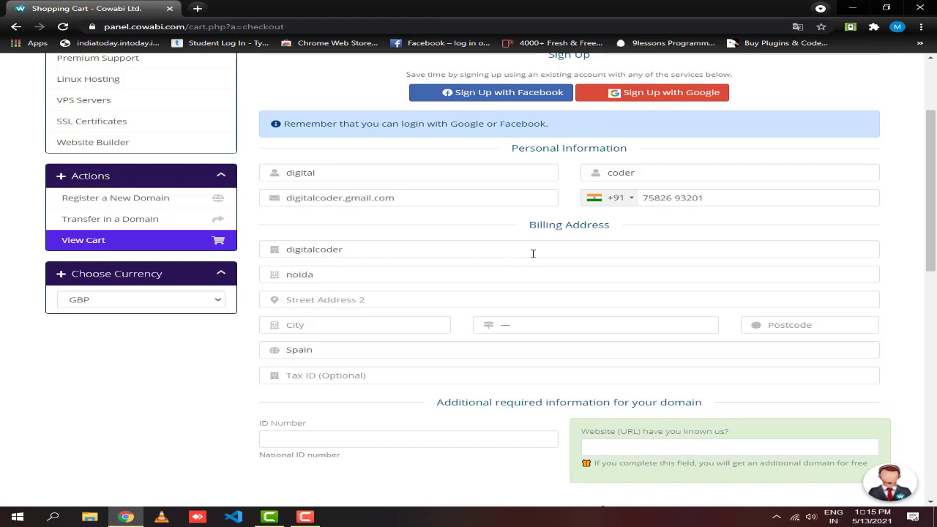
key(Tab)
text(noida)
key(Tab)
text(noida)
- Set the billing country to India after briefly picking a Spanish province
click(556, 329)
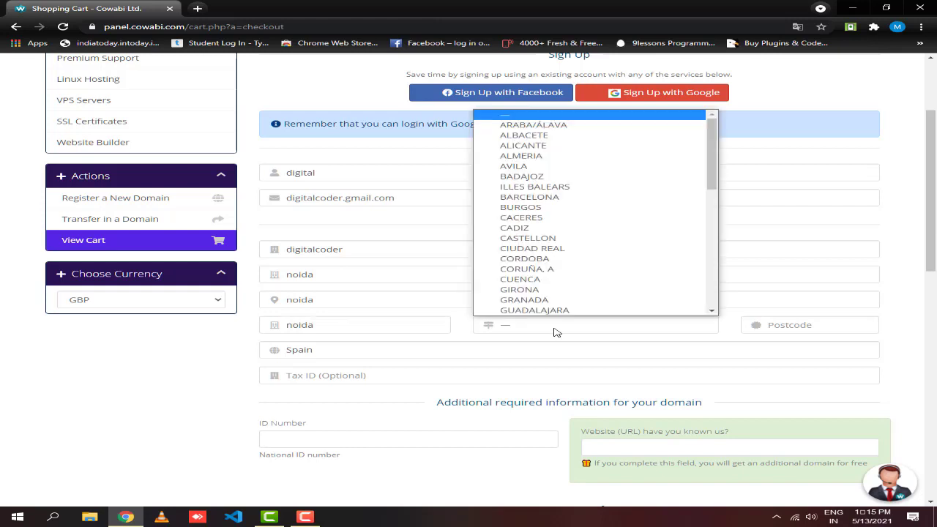
key(n)
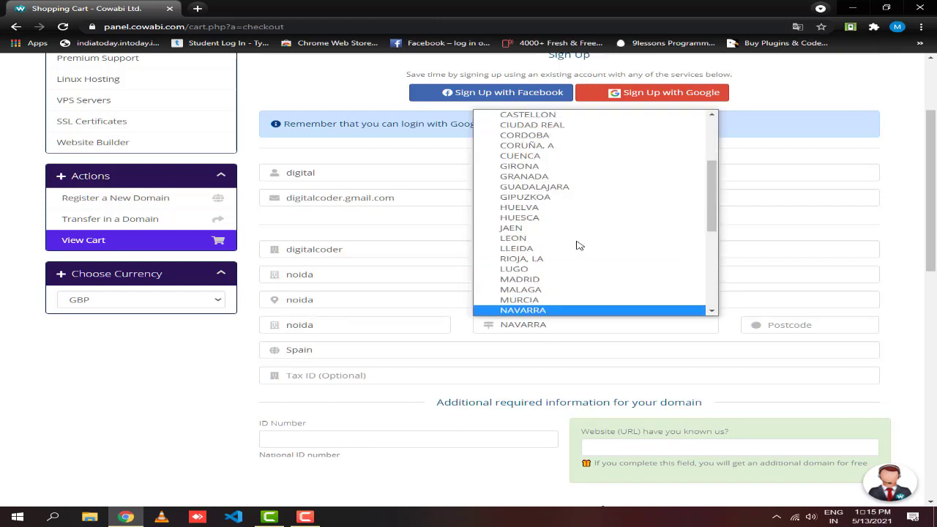
key(i)
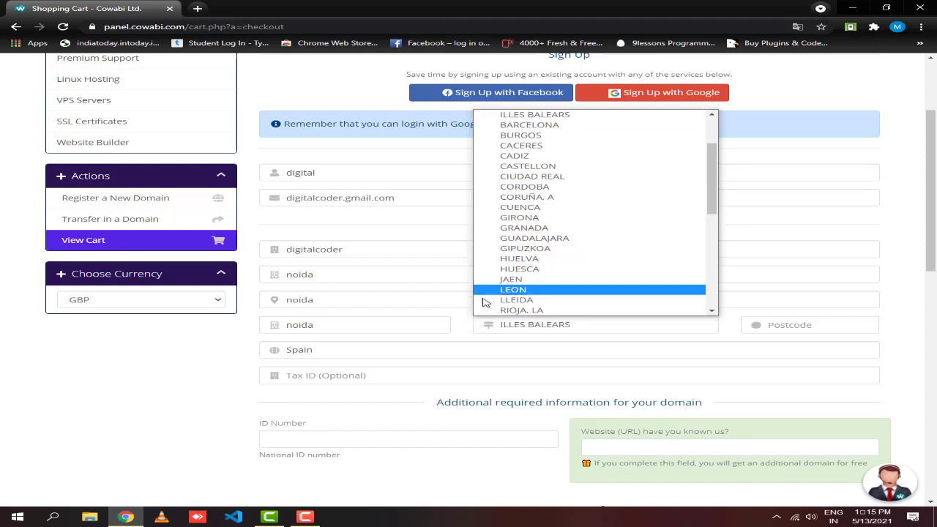
click(361, 348)
click(368, 353)
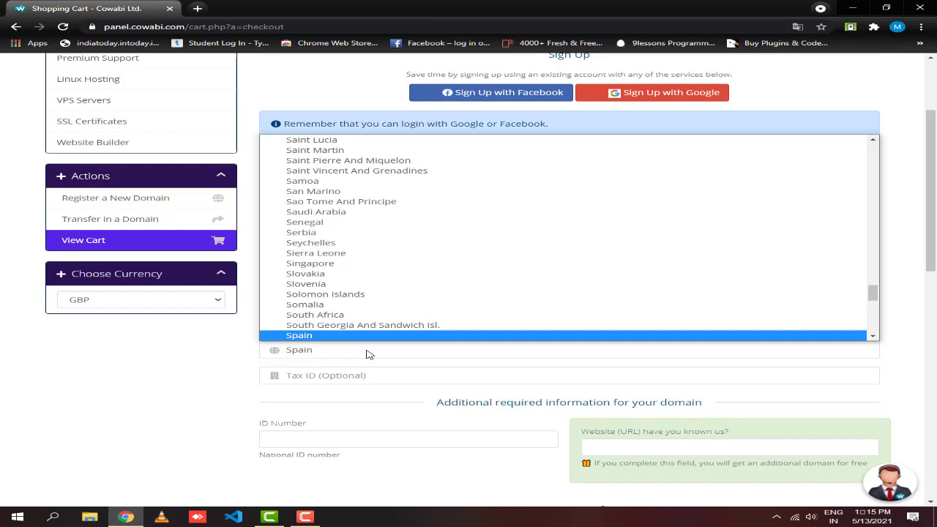
text(in)
key(Return)
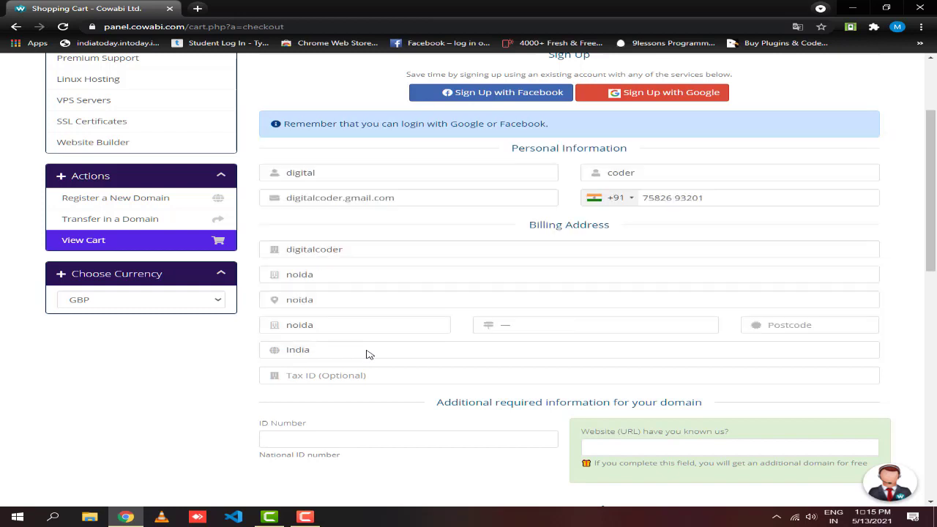
- Select Uttar Pradesh as the state and start entering the postcode
click(516, 328)
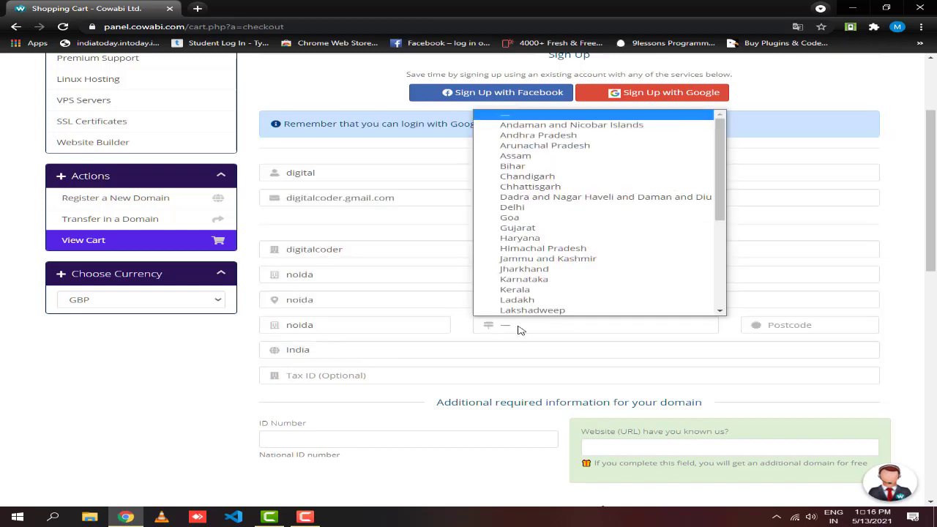
text(nd)
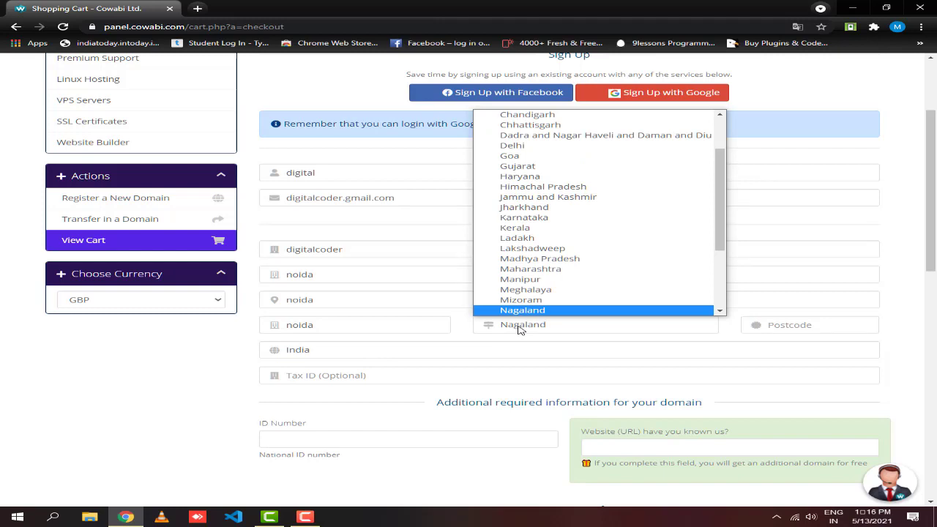
text(u)
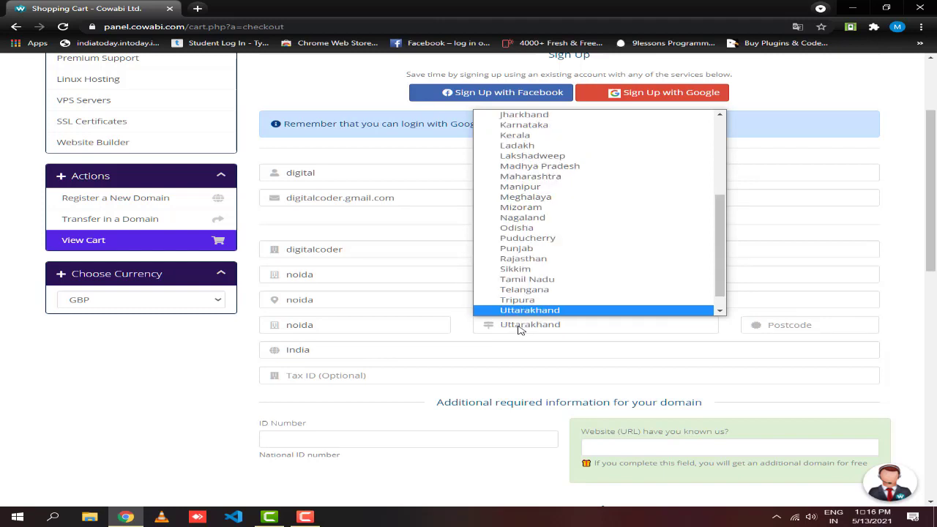
key(Down)
key(Return)
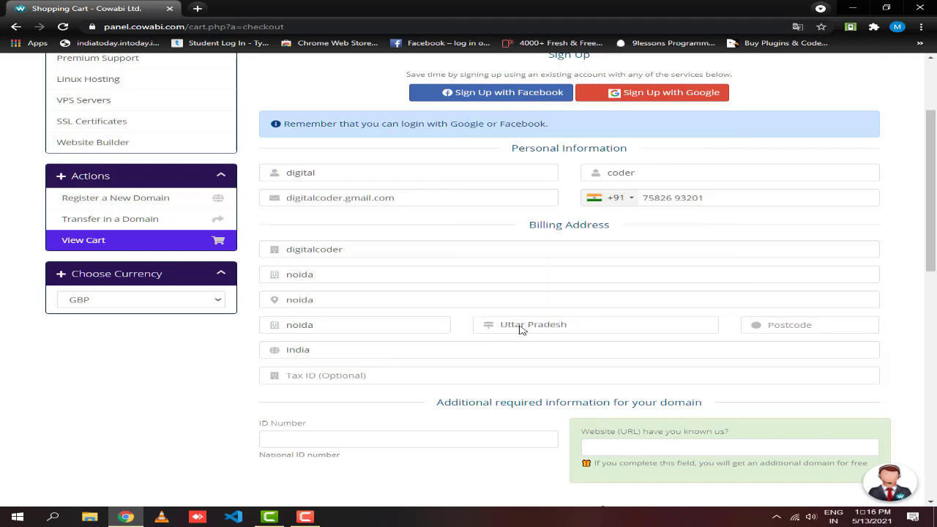
click(801, 322)
text(125014)
- Replace the mistyped postcode with the correct one
key(BackSpace)
key(BackSpace)
key(BackSpace)
key(BackSpace)
key(BackSpace)
text(110025)
scroll(437, 378, down, 2)
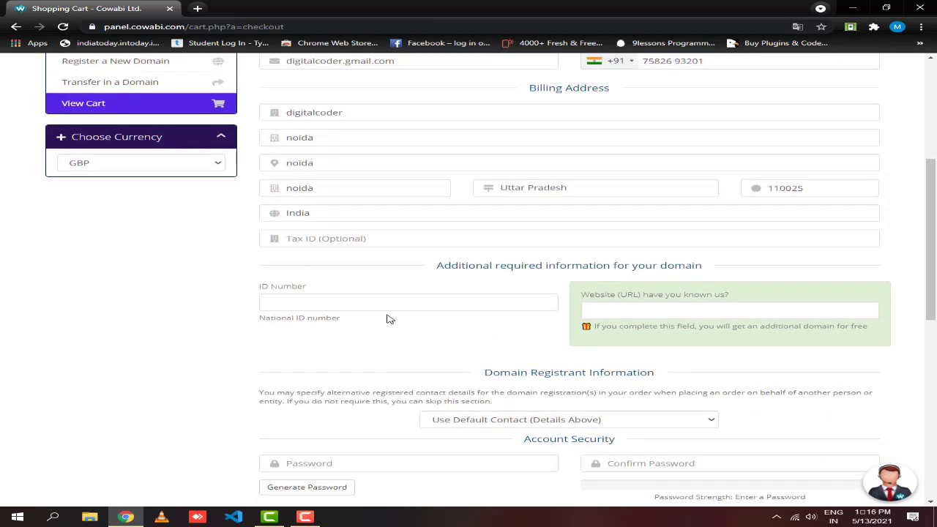
scroll(410, 317, down, 1)
scroll(468, 271, down, 1)
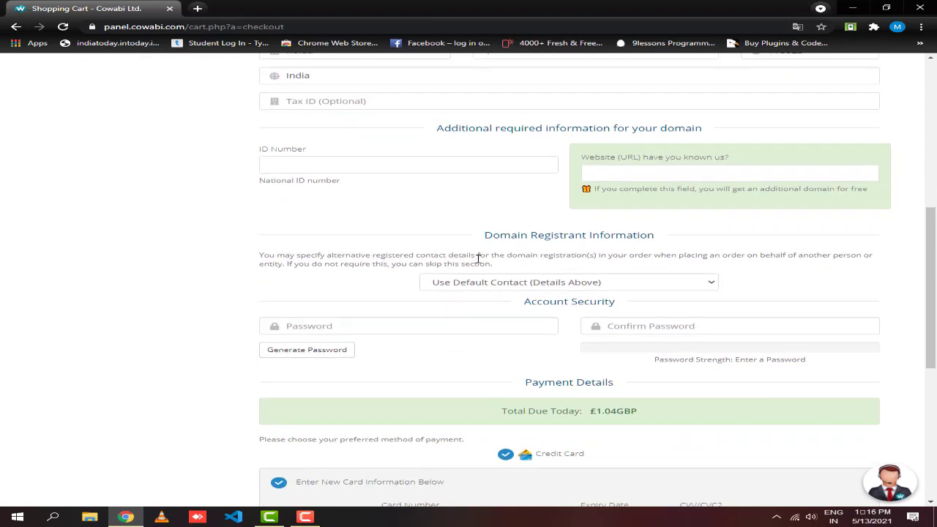
- Review the National ID Number hint and the free additional domain note
click(395, 166)
drag(354, 189, 240, 184)
click(245, 187)
drag(586, 192, 874, 201)
click(849, 210)
drag(731, 191, 800, 204)
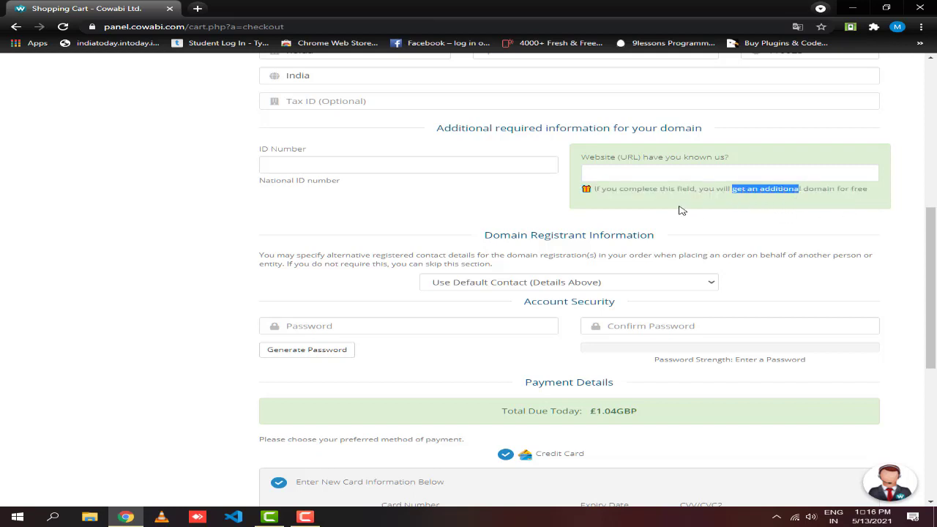
click(414, 210)
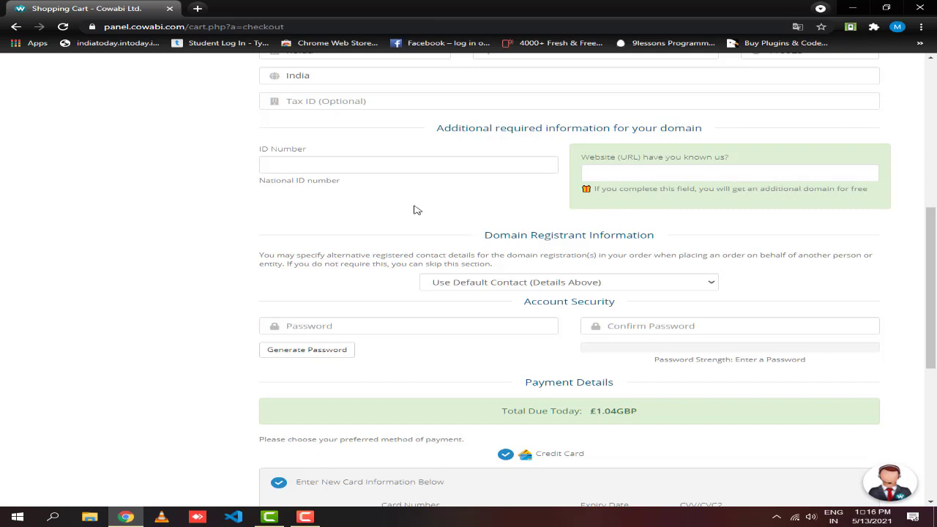
click(338, 169)
- Try the password generator and enter an account password
scroll(452, 231, down, 1)
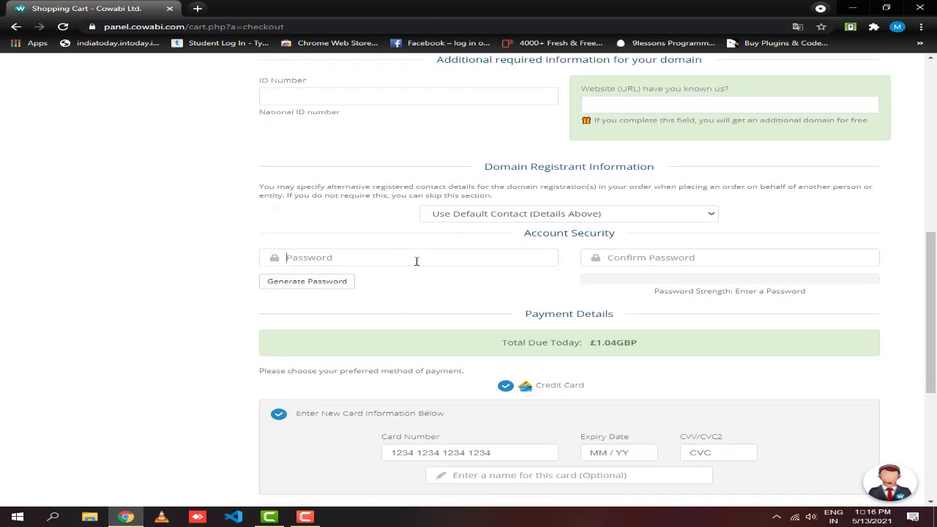
click(319, 285)
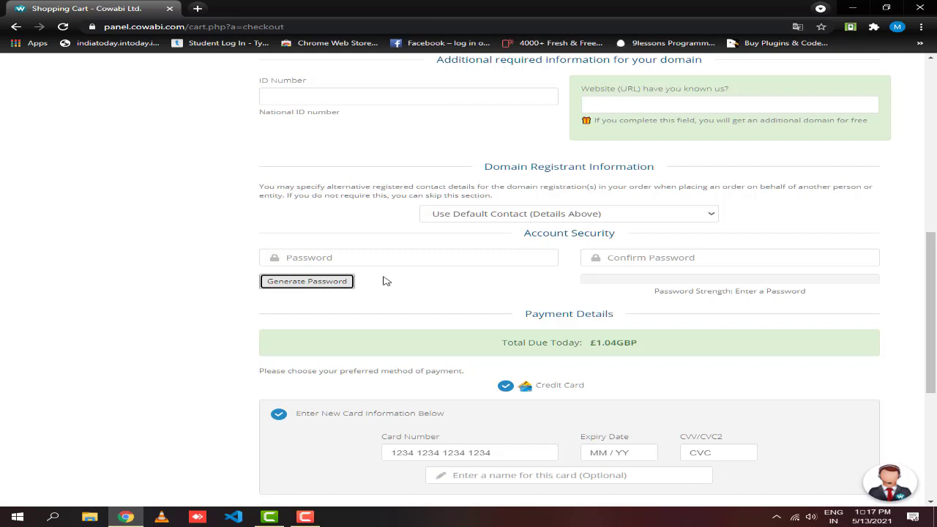
scroll(388, 282, down, 2)
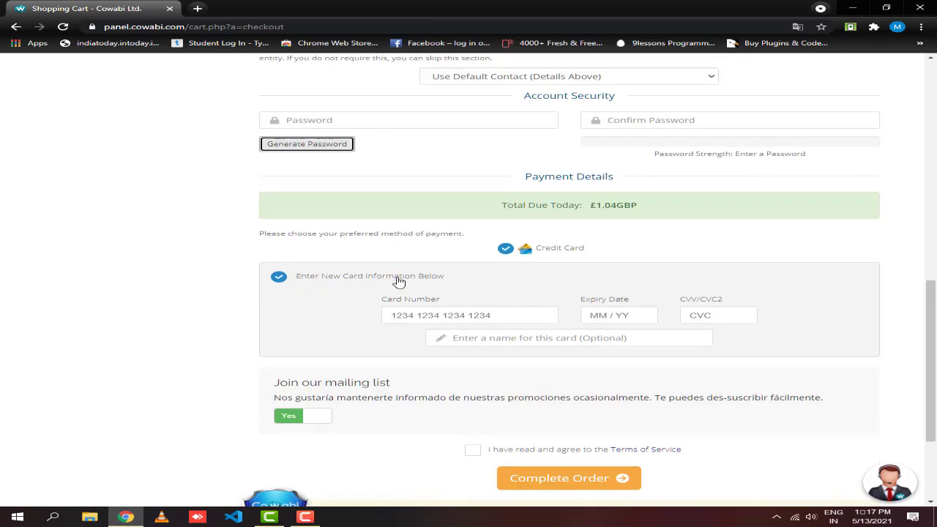
click(426, 112)
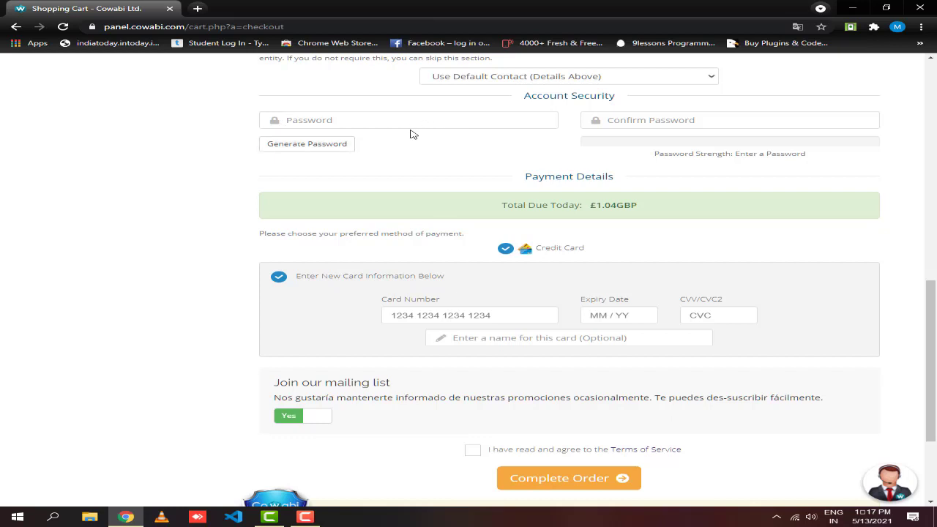
text(12345)
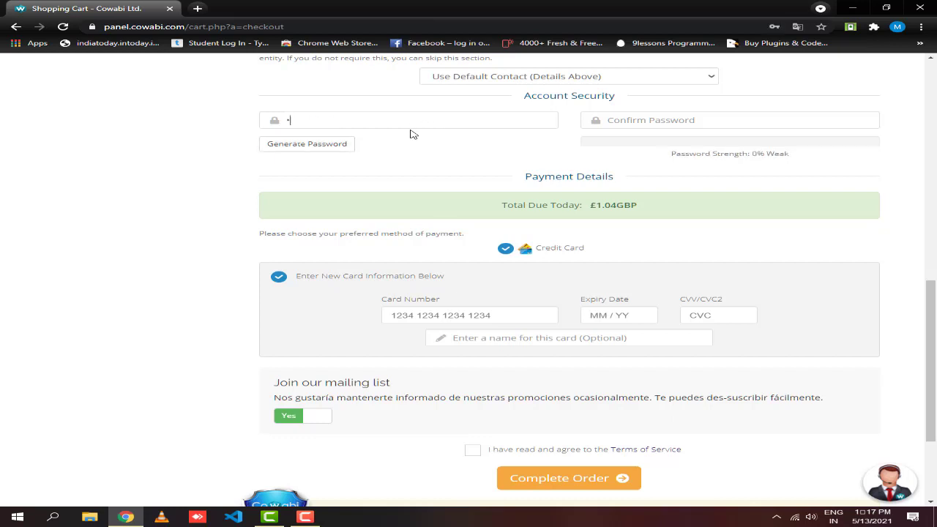
text(678)
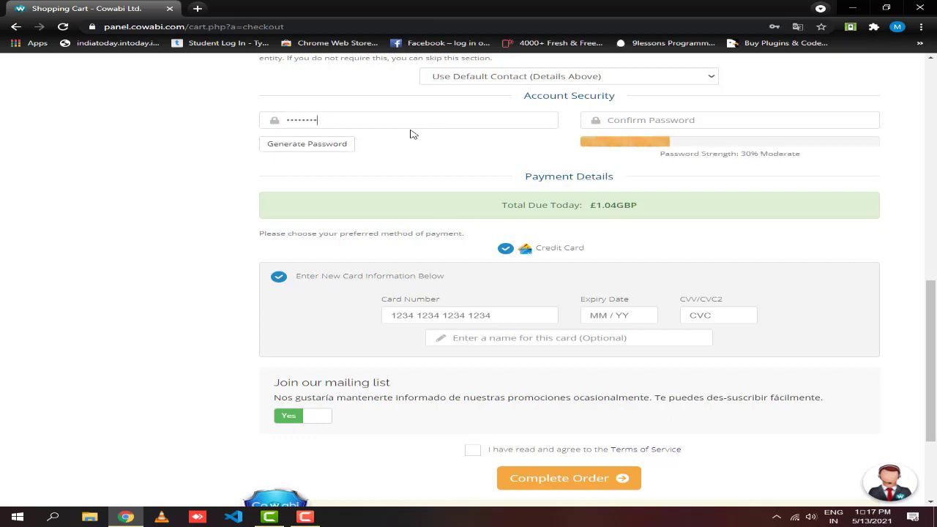
text(901)
click(346, 140)
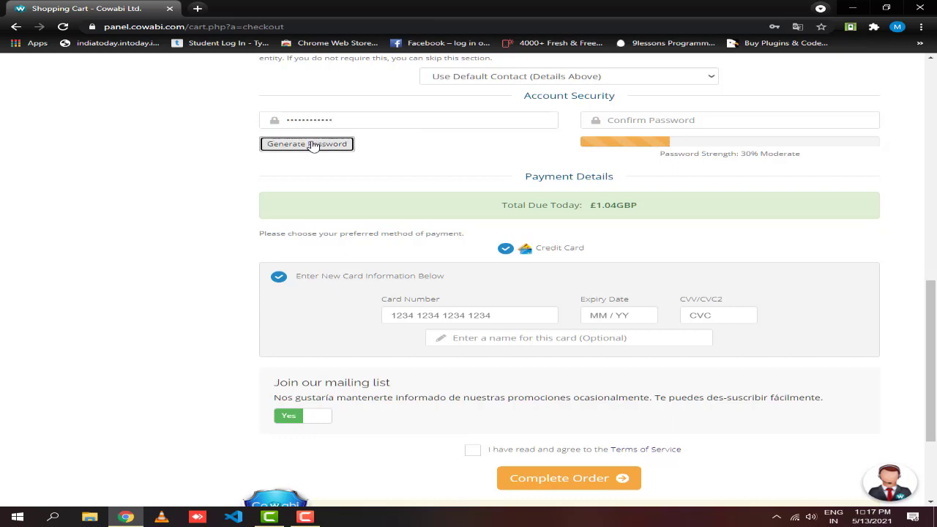
- Attempt to enter the password confirmation
click(734, 121)
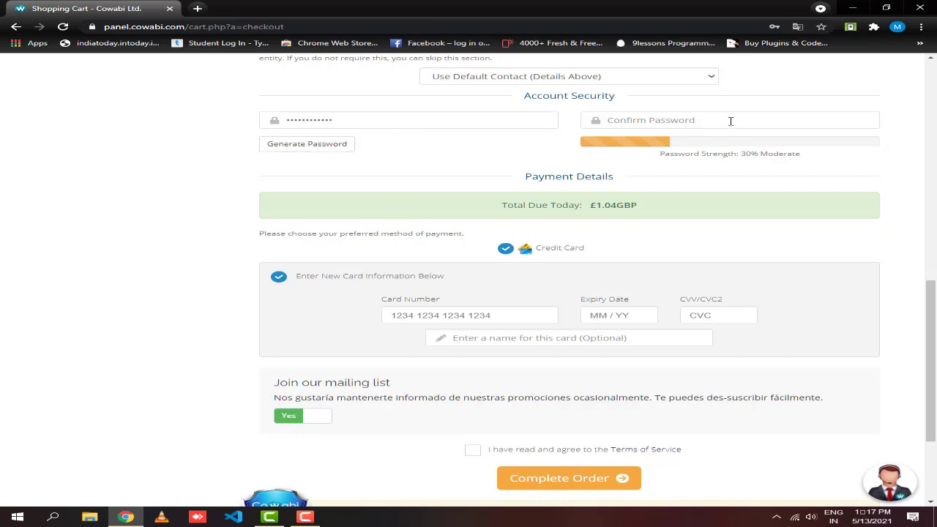
text(123456)
key(ctrl+a)
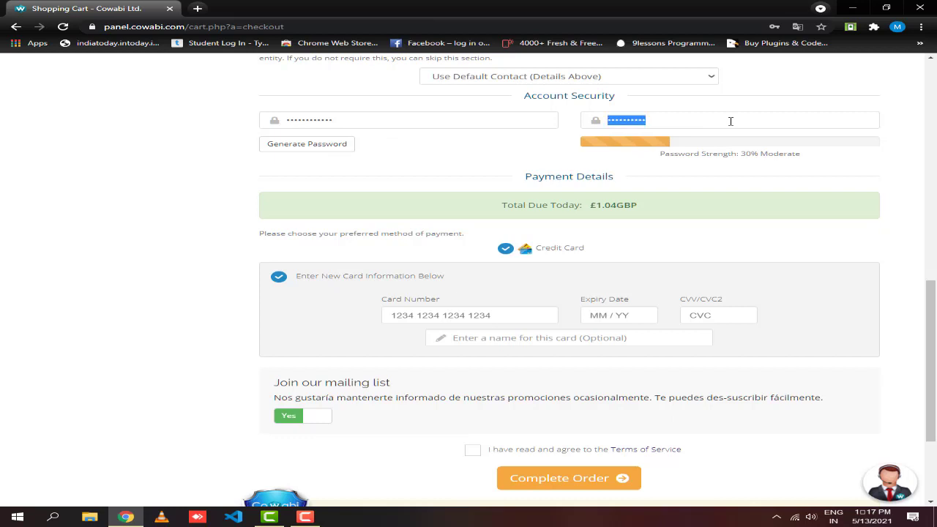
text(1)
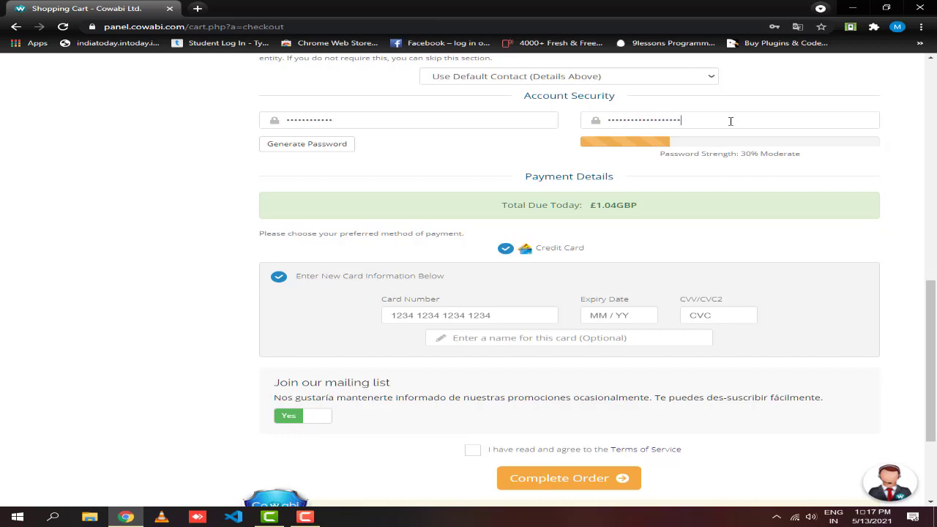
key(ctrl+a)
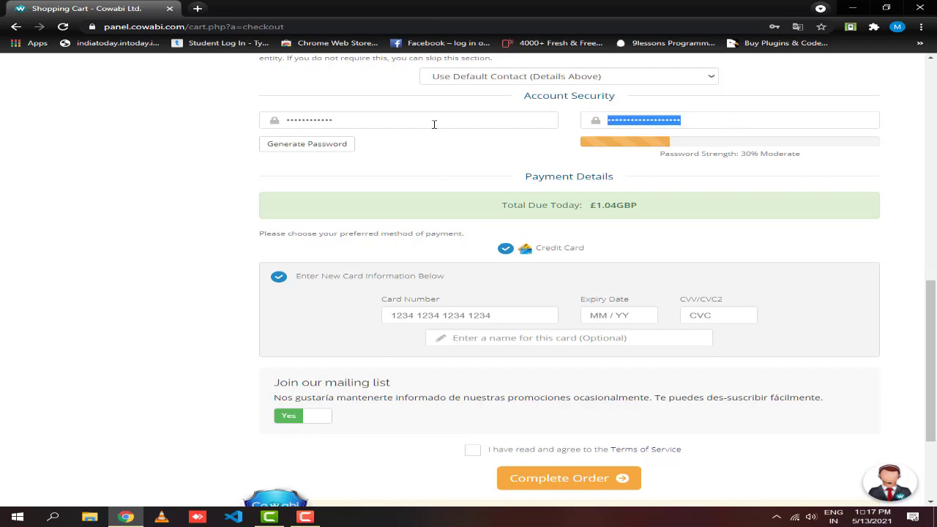
- Retype the password and its matching confirmation until the meter reads 75% Strong
click(410, 120)
key(ctrl+a)
key(BackSpace)
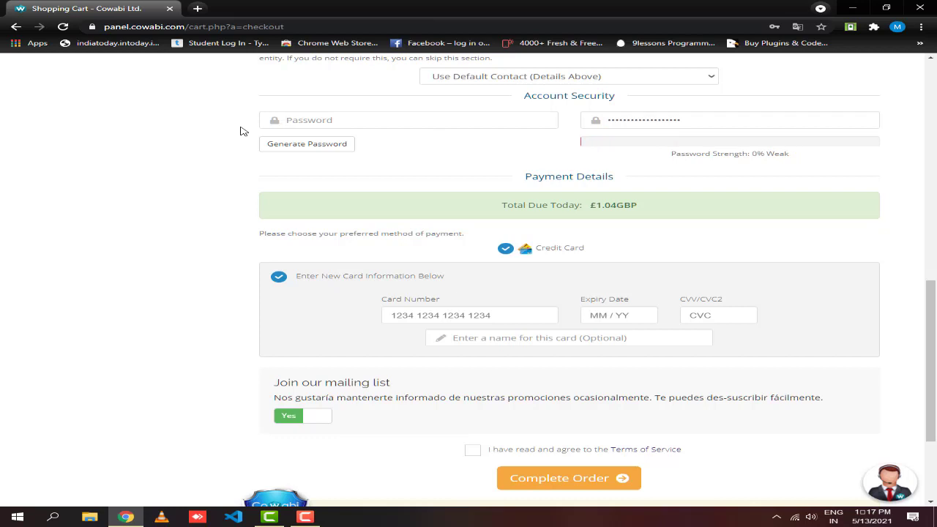
text(****)
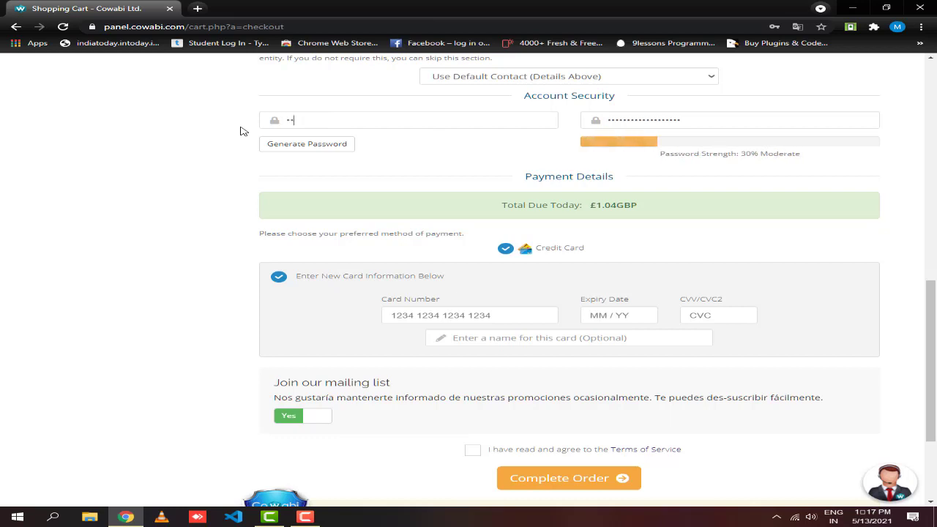
text(*)
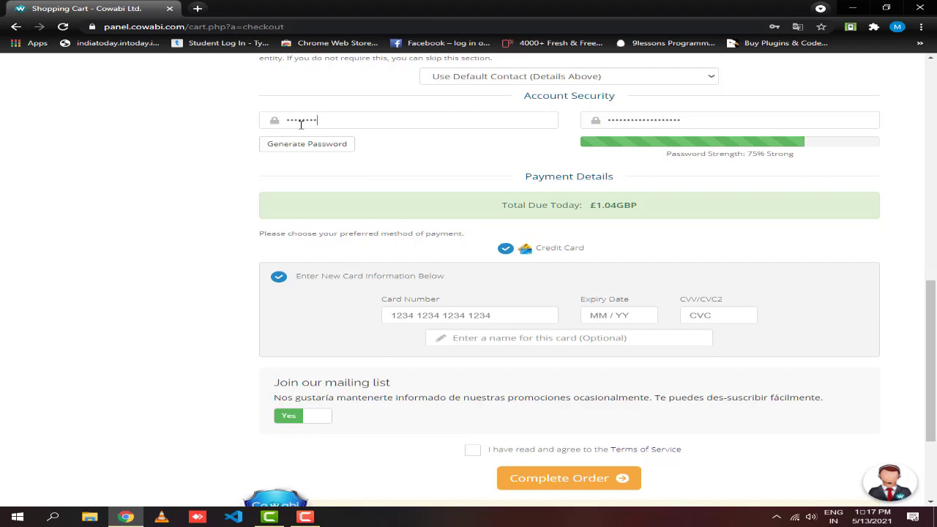
drag(707, 122, 537, 124)
text(**)
key(BackSpace)
text(*)
- Go through the credit card name, number, expiry and CVC fields, leaving them blank
scroll(454, 246, down, 2)
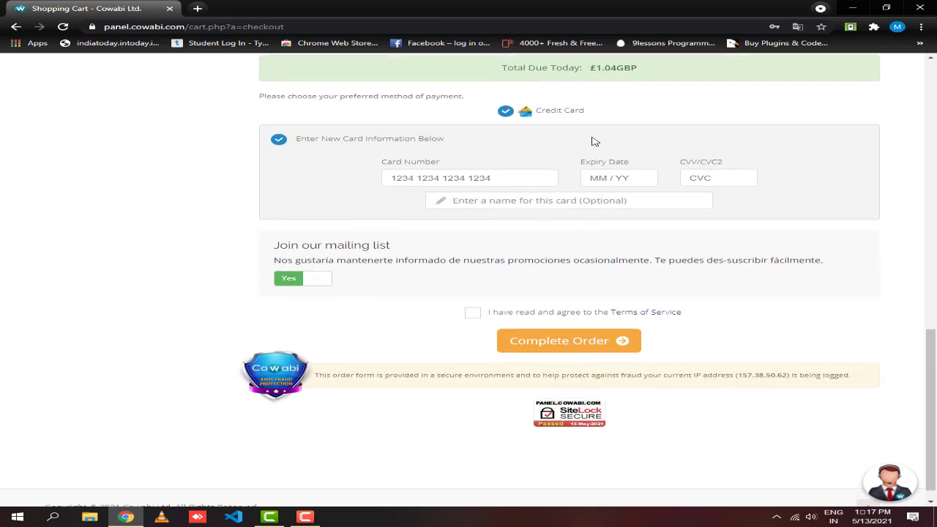
scroll(549, 117, down, 1)
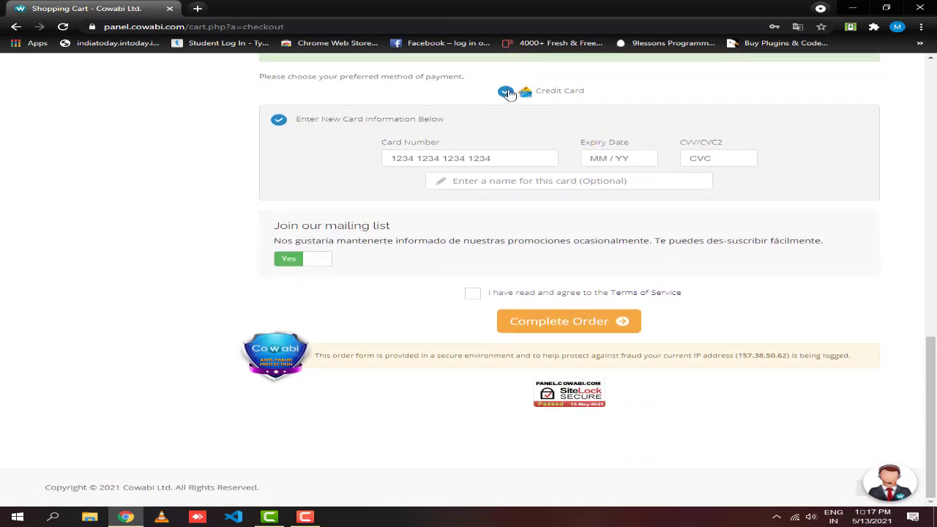
click(549, 188)
click(501, 158)
click(636, 158)
click(707, 158)
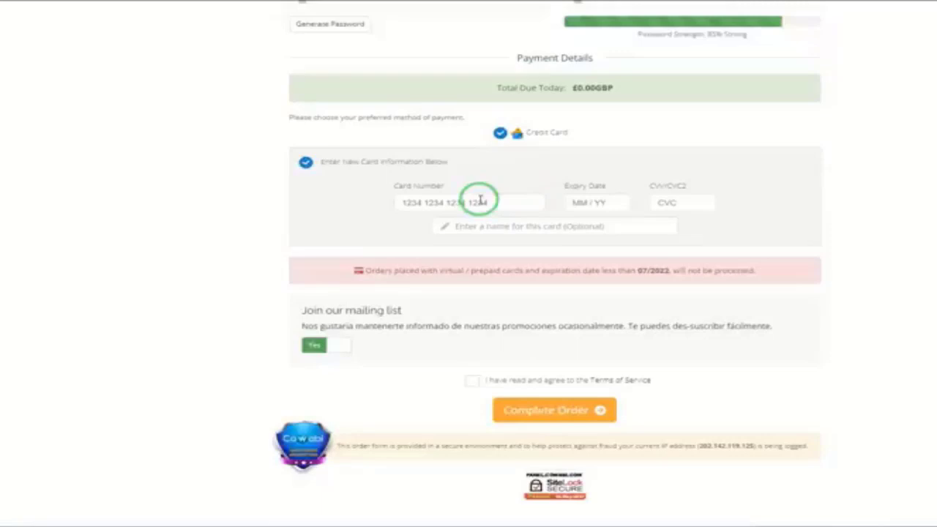
scroll(477, 278, down, 2)
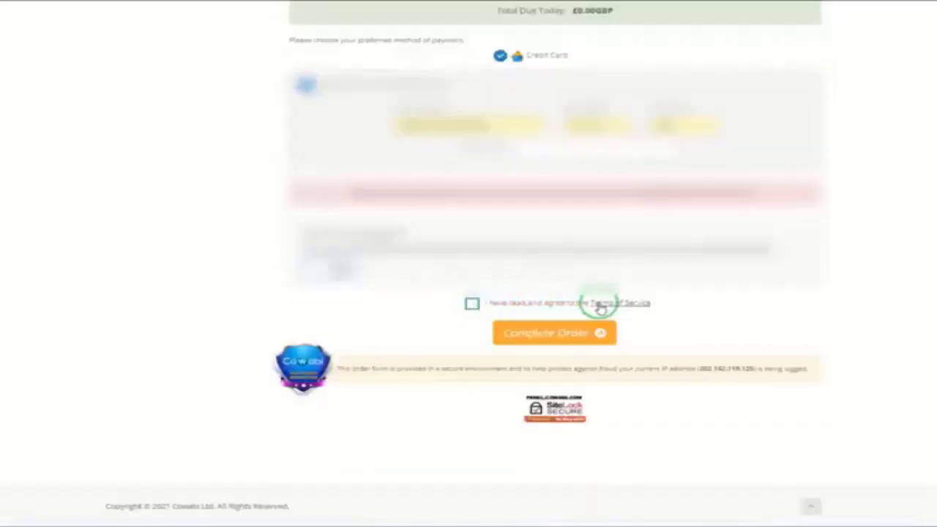
- Accept the Terms of Service and complete the order to reach Order Confirmation
click(472, 303)
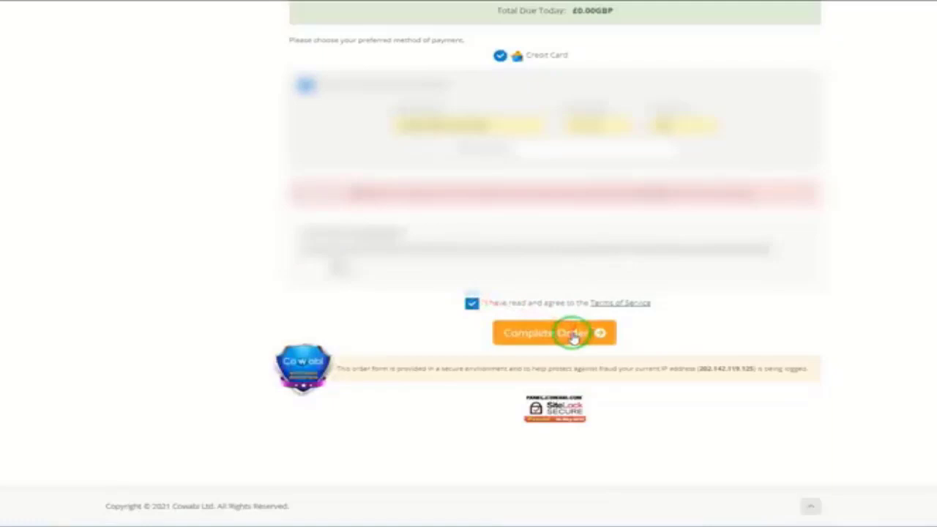
click(573, 333)
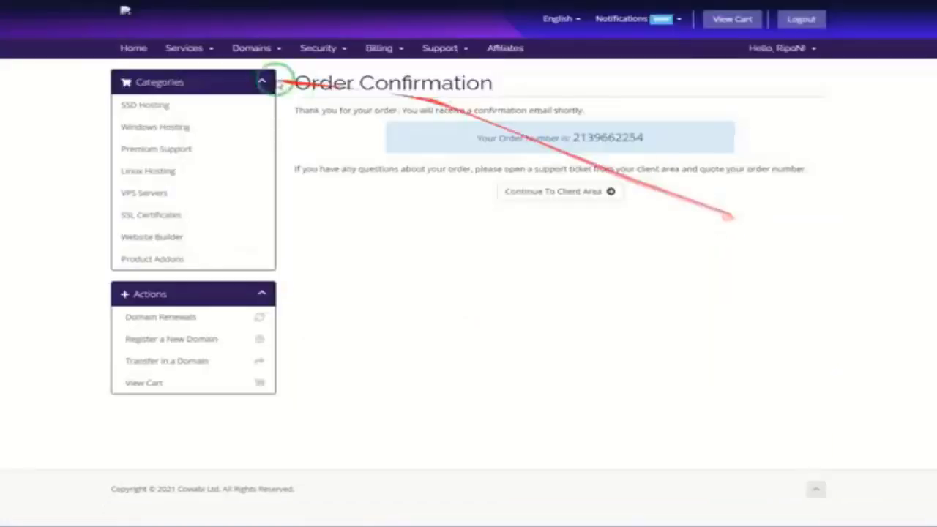
triple_click(330, 87)
click(442, 267)
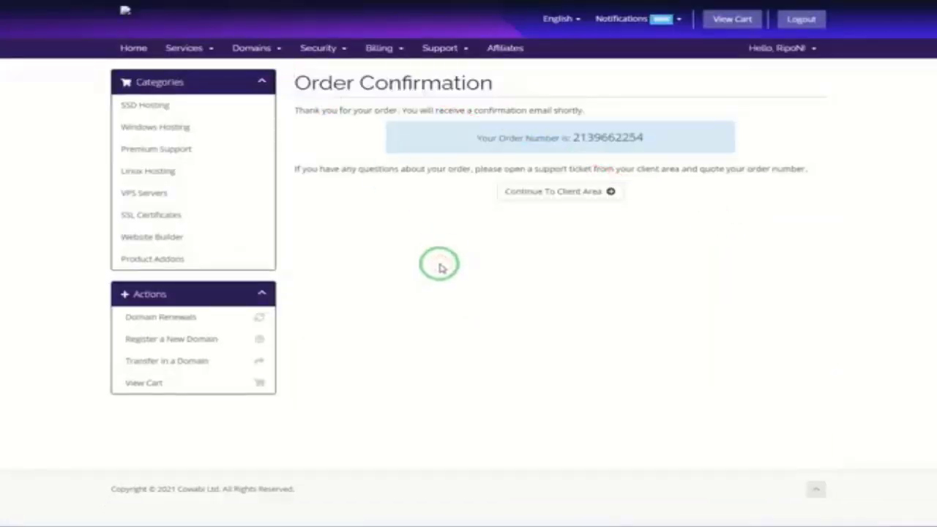